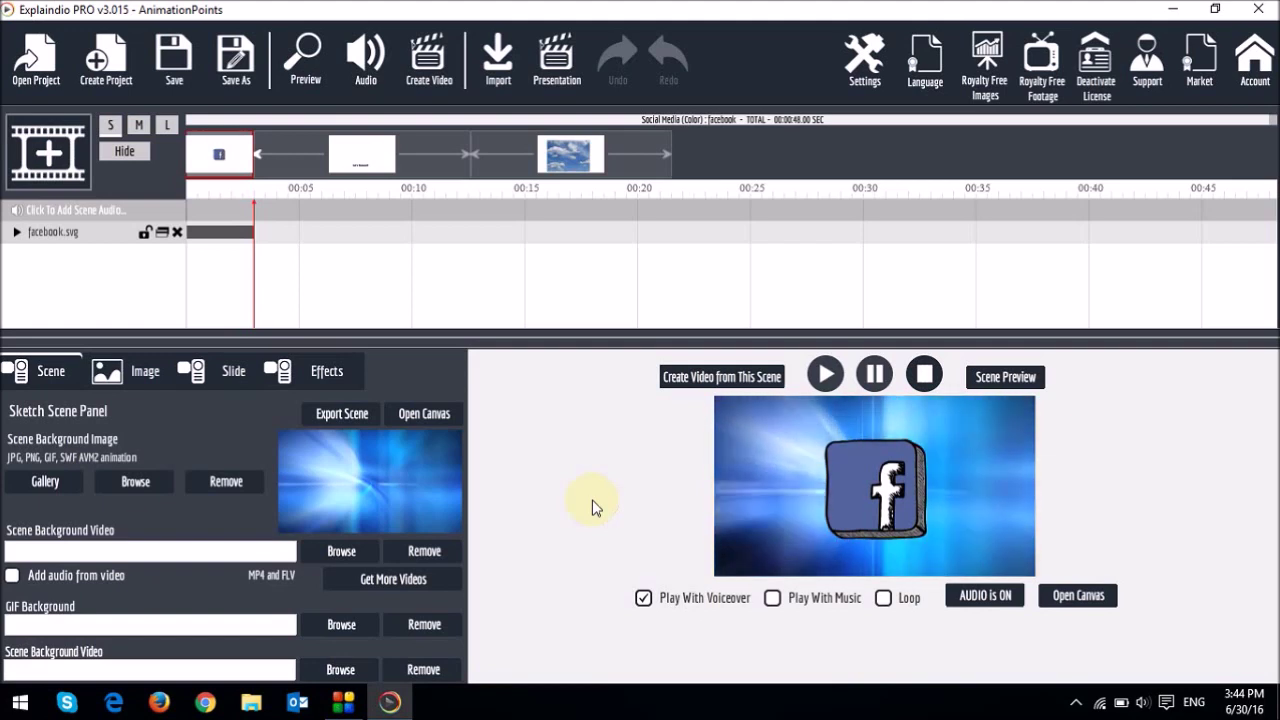
Create a new blank scene and add the Facebook icon from the Social Media (Color) sketch gallery
{"action": "left_click", "coordinate": [60, 165]}
{"action": "left_click", "coordinate": [508, 378]}
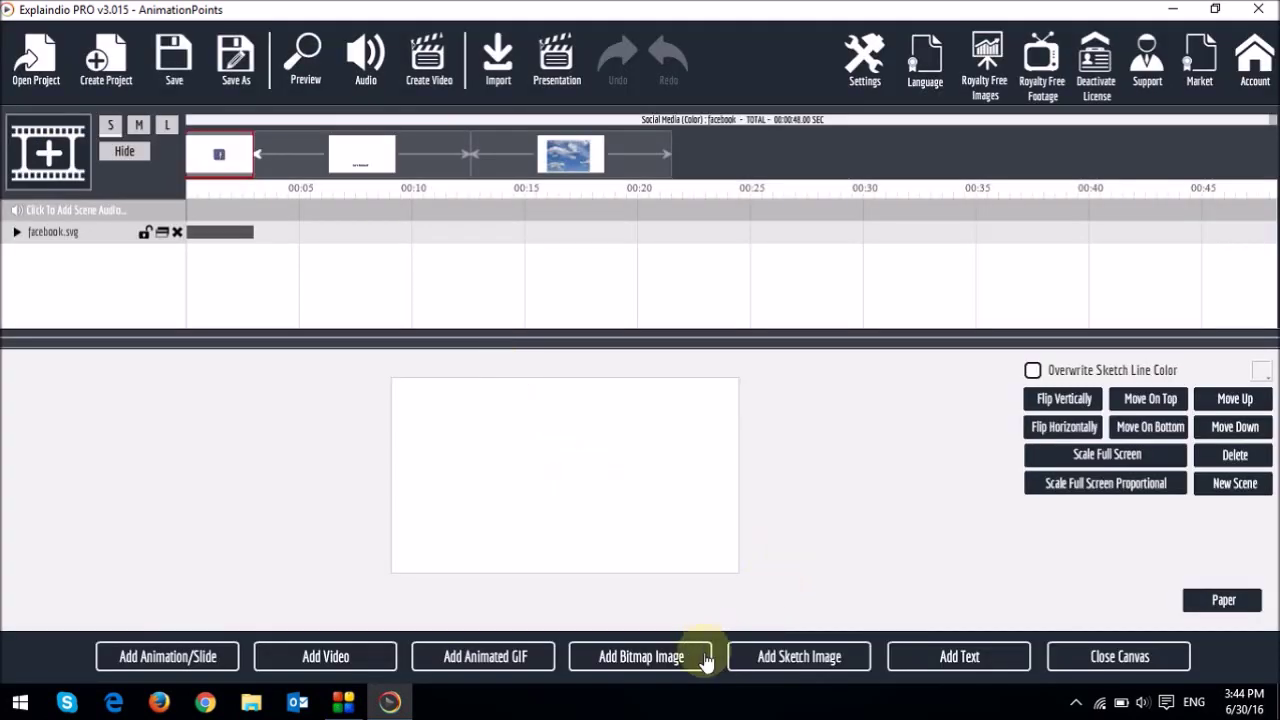
{"action": "left_click", "coordinate": [793, 665]}
{"action": "left_click", "coordinate": [471, 463]}
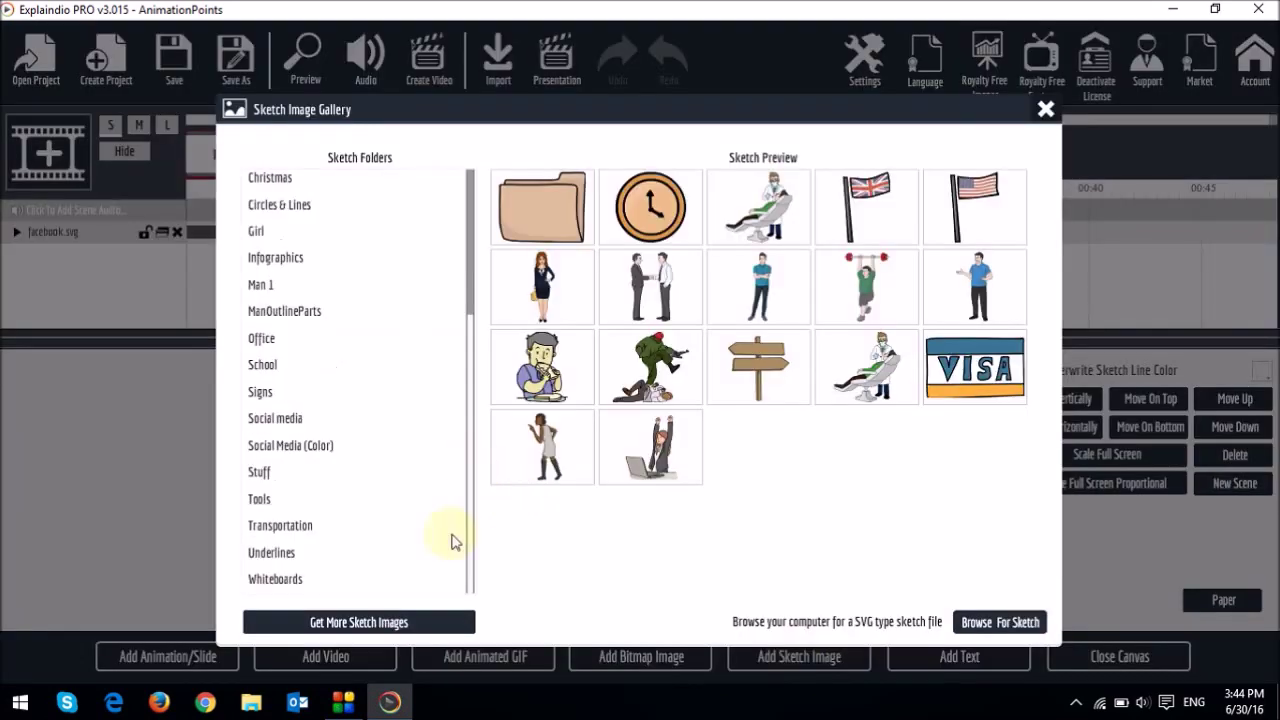
{"action": "left_click", "coordinate": [287, 445]}
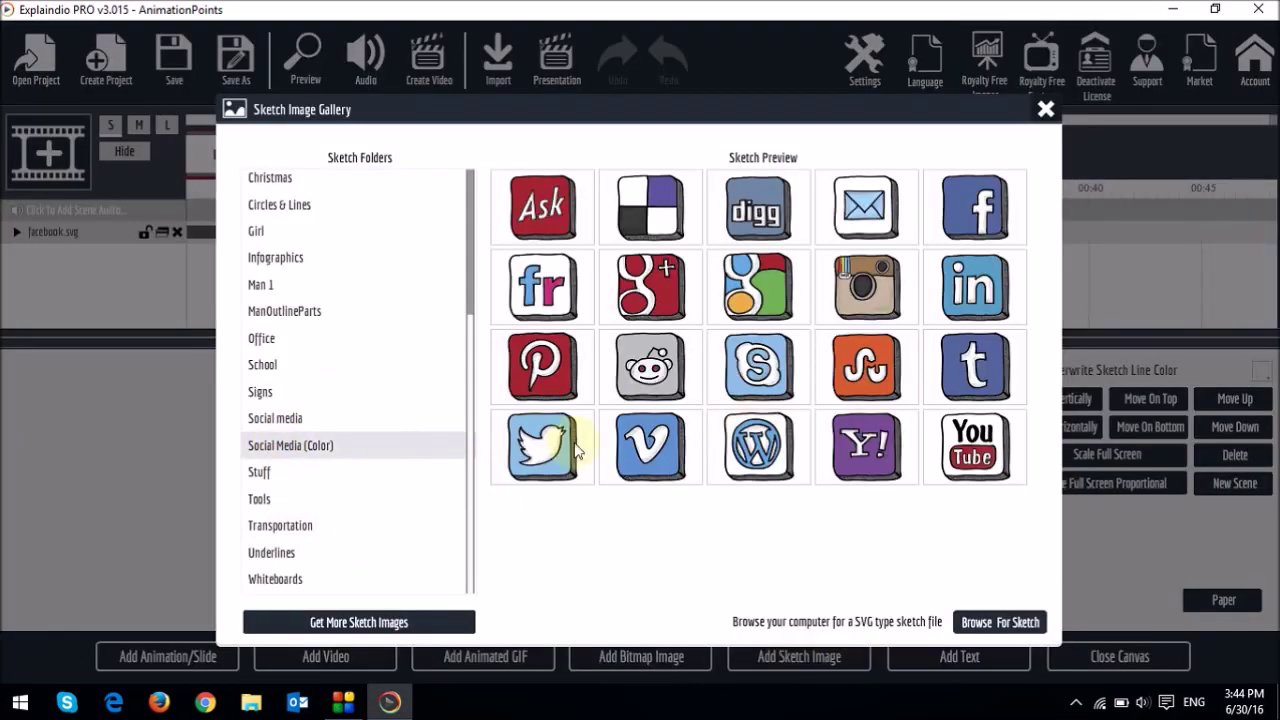
{"action": "left_click", "coordinate": [969, 225]}
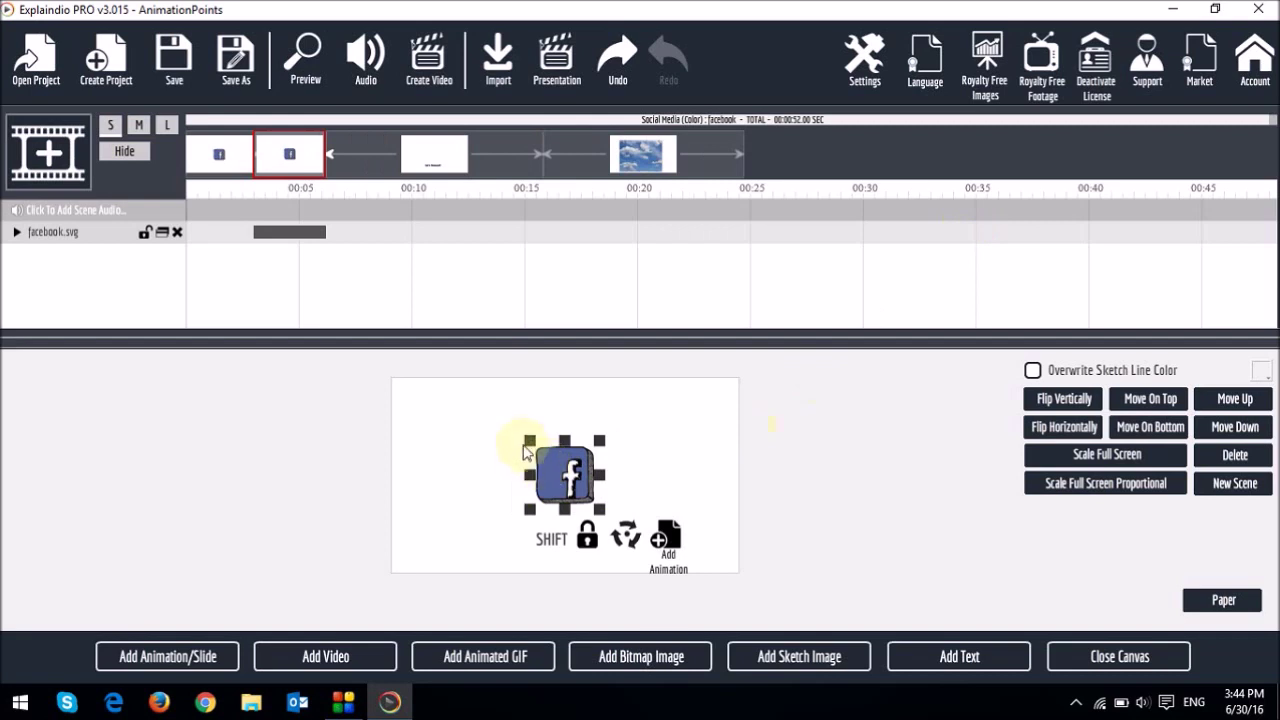
Enlarge the Facebook icon, hide the timeline rows, and move the icon toward the canvas centre
{"action": "mouse_move", "coordinate": [529, 441]}
{"action": "left_mouse_down"}
{"action": "mouse_move", "coordinate": [514, 429]}
{"action": "mouse_move", "coordinate": [523, 443]}
{"action": "left_mouse_up"}
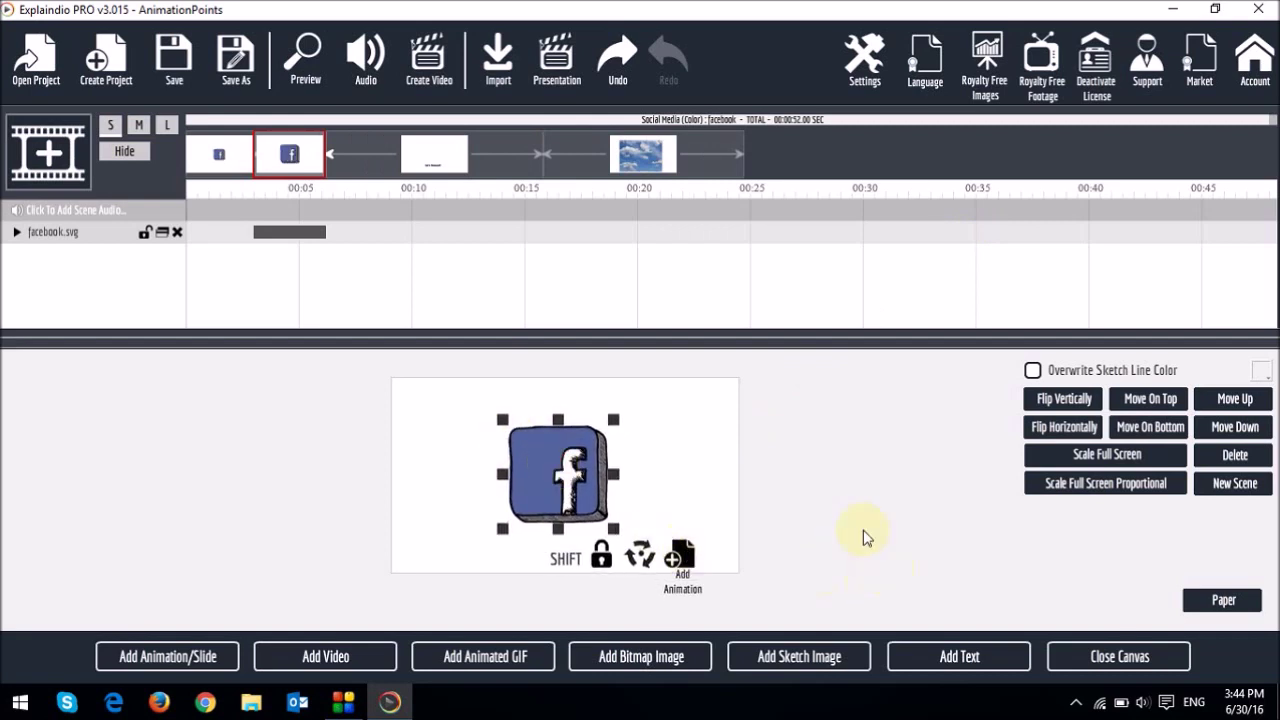
{"action": "left_click", "coordinate": [124, 151]}
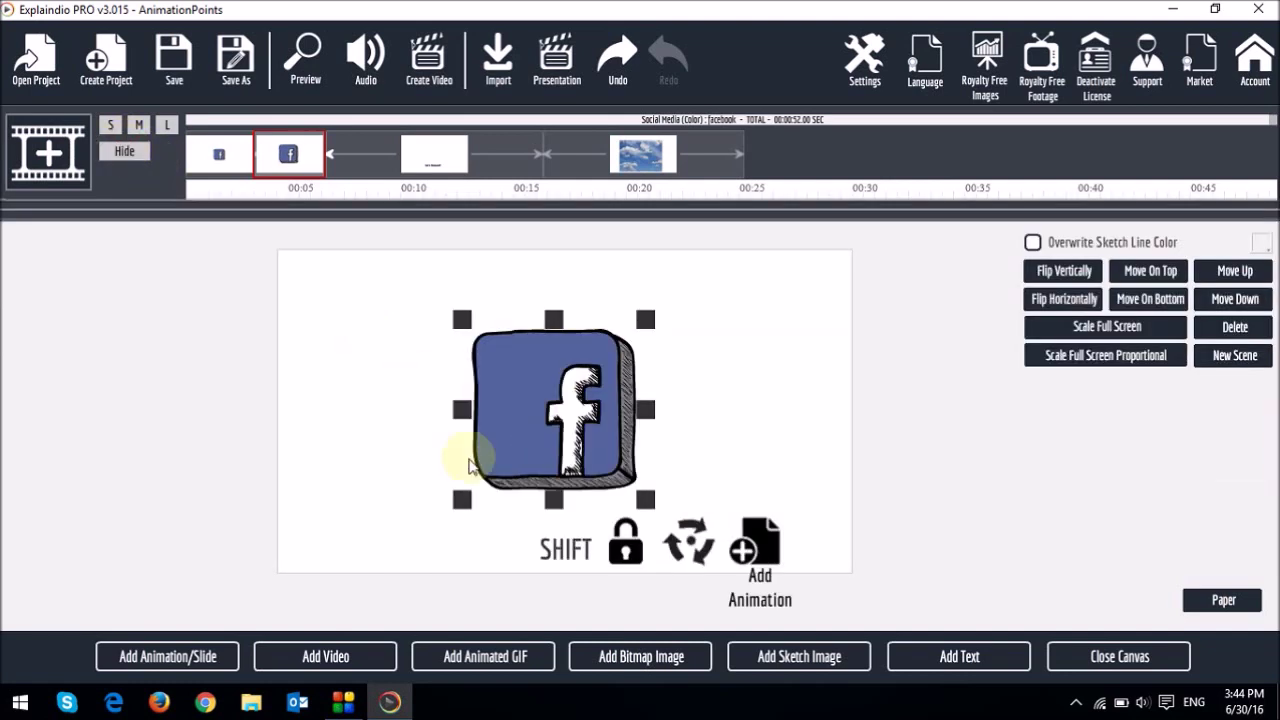
{"action": "left_click_drag", "start_coordinate": [580, 429], "coordinate": [634, 480]}
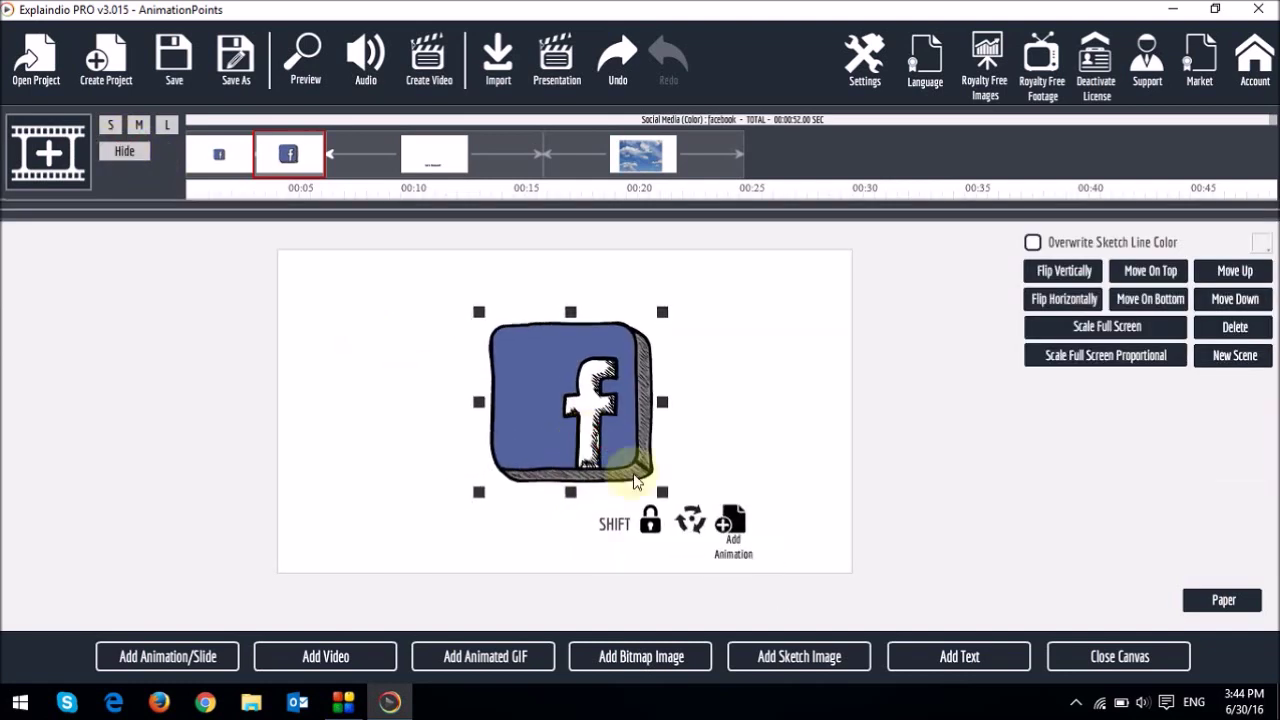
Give the Facebook icon a 24-frame animation point at its original spot, mirrored horizontally
{"action": "left_click", "coordinate": [738, 557]}
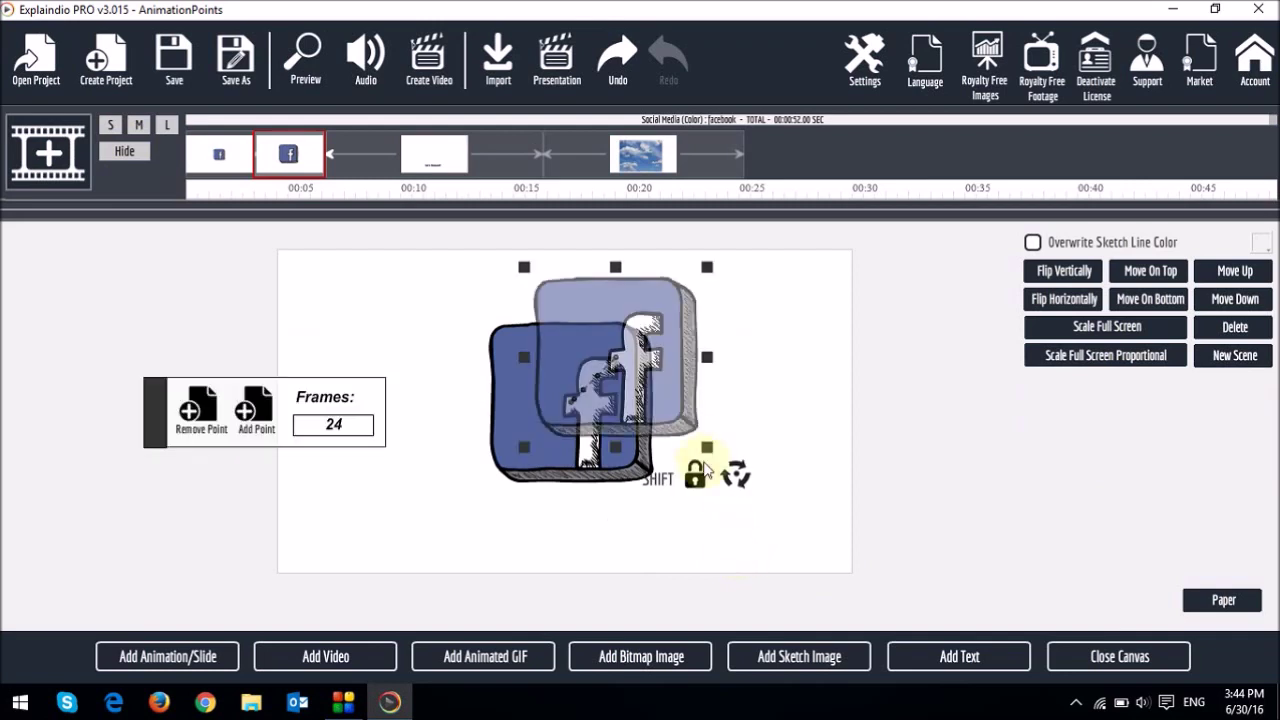
{"action": "left_click_drag", "start_coordinate": [651, 371], "coordinate": [781, 478]}
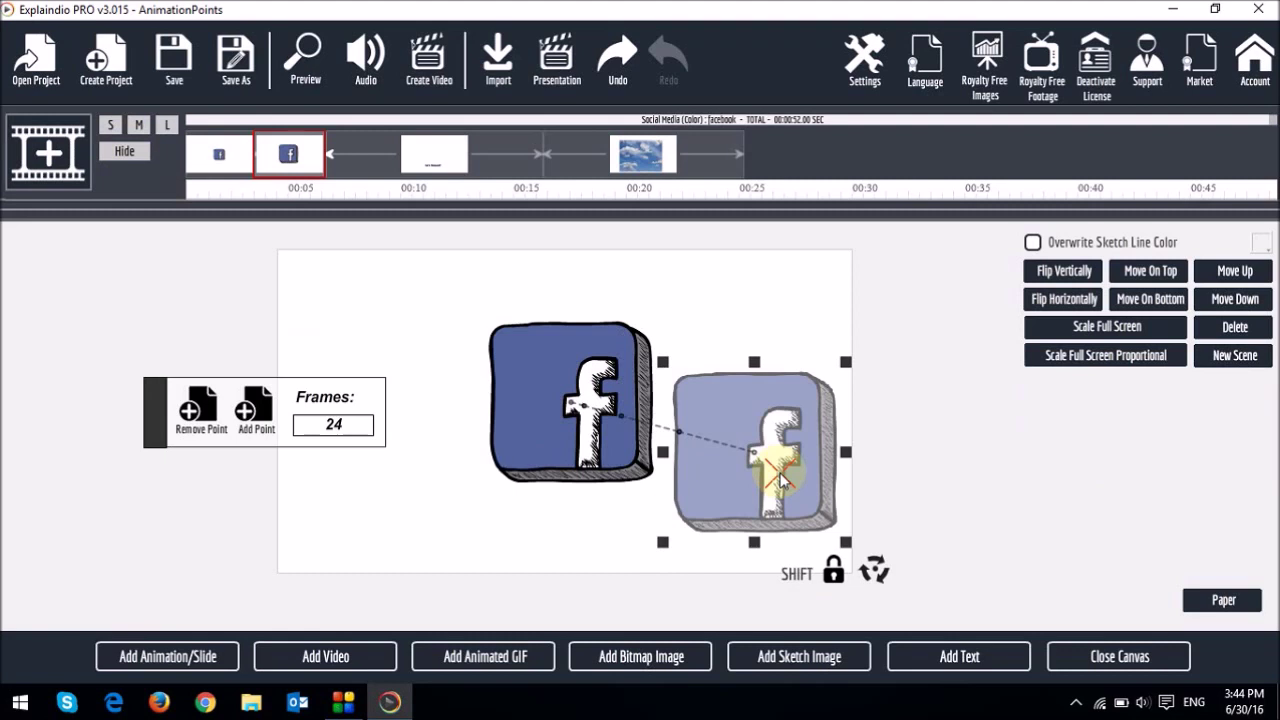
{"action": "left_click_drag", "start_coordinate": [780, 480], "coordinate": [598, 428]}
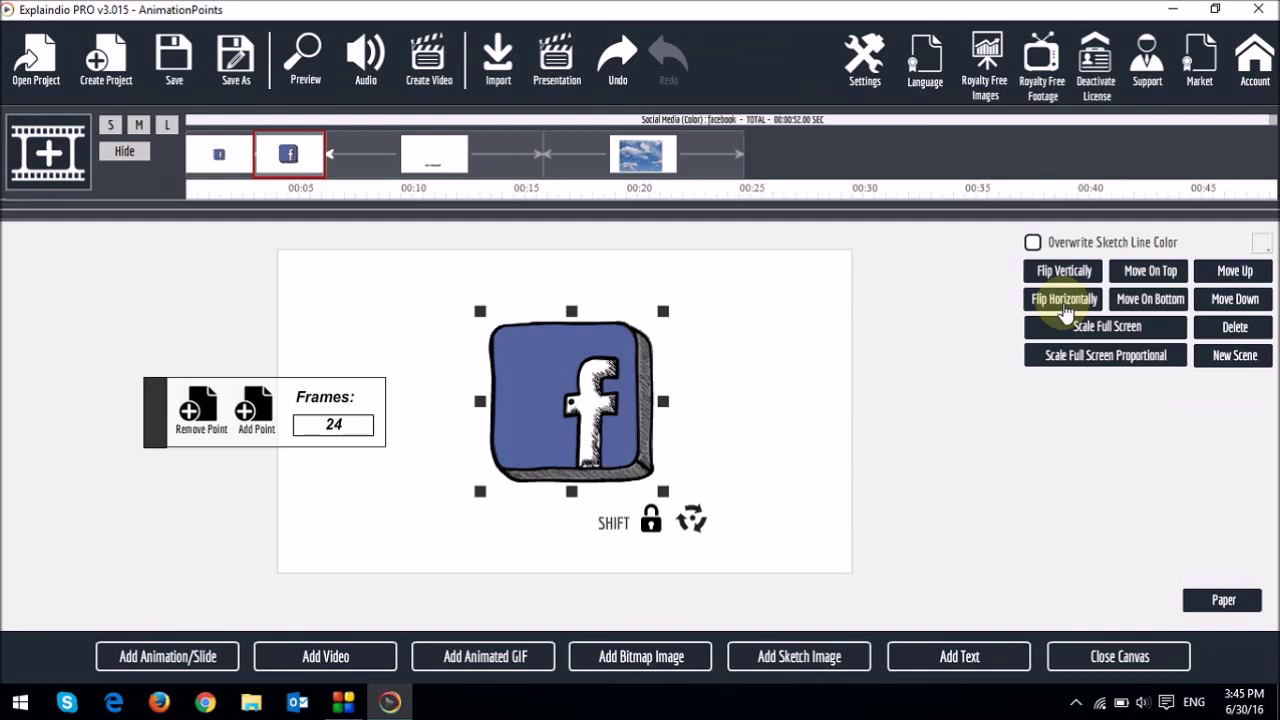
{"action": "left_click", "coordinate": [1065, 300]}
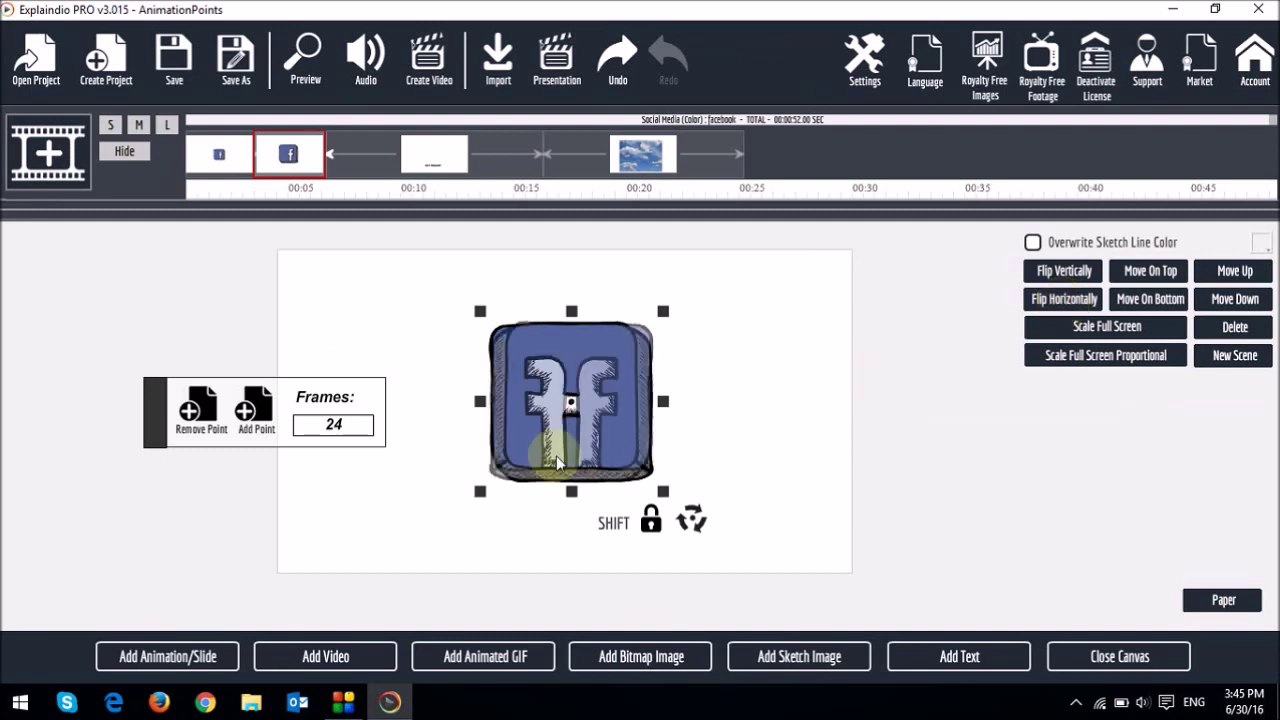
{"action": "mouse_move", "coordinate": [592, 447]}
{"action": "left_mouse_down"}
{"action": "mouse_move", "coordinate": [778, 507]}
{"action": "mouse_move", "coordinate": [579, 432]}
{"action": "mouse_move", "coordinate": [592, 441]}
{"action": "left_mouse_up"}
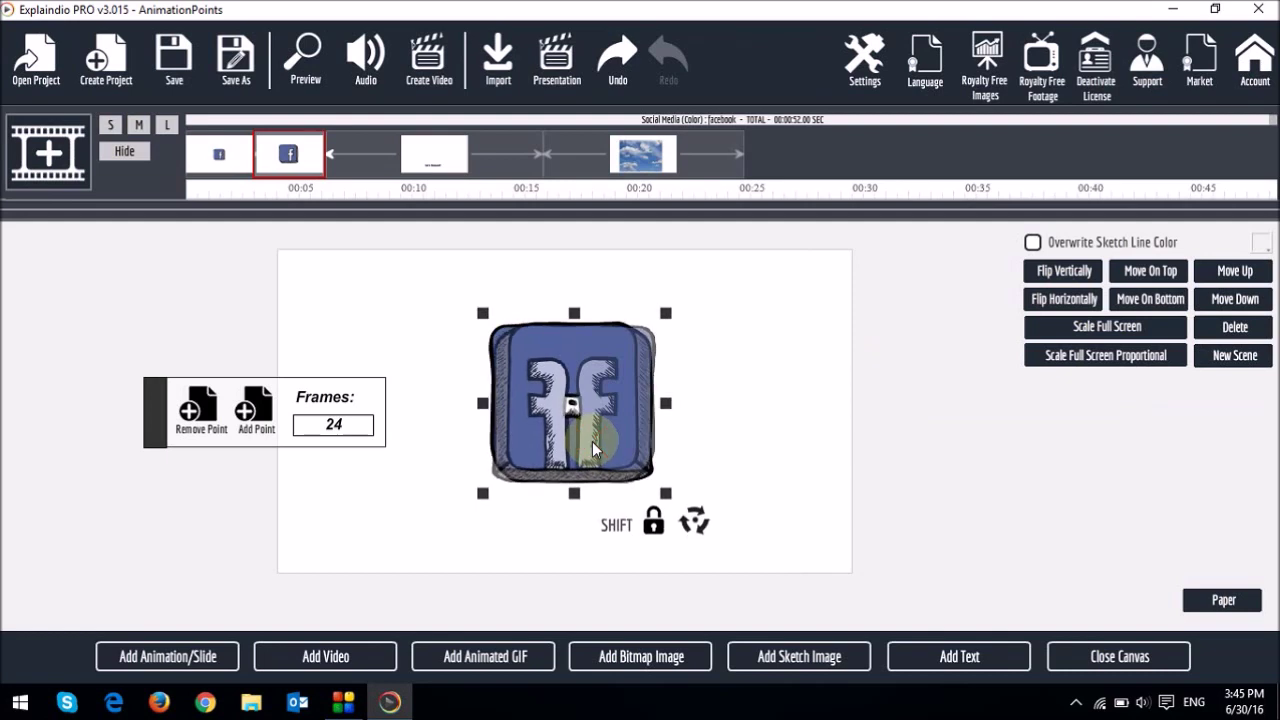
Add another animation point to the Facebook icon and flip it back to face normally
{"action": "left_click", "coordinate": [261, 425]}
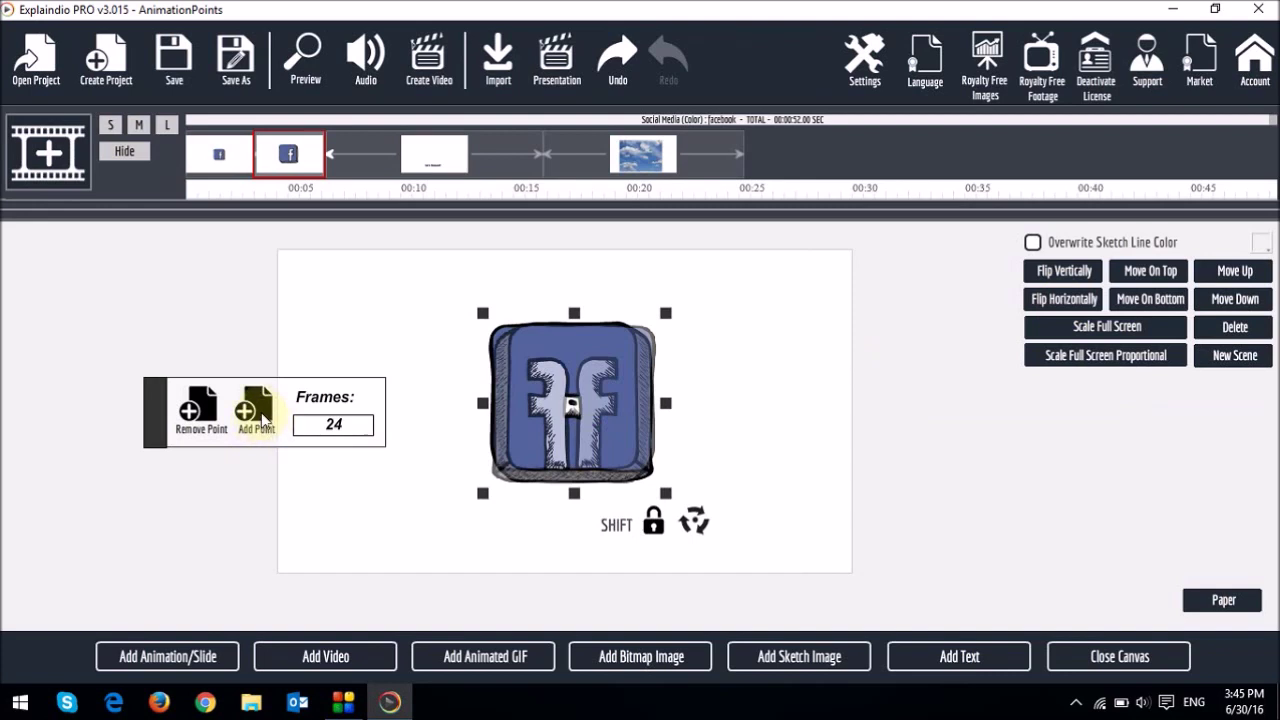
{"action": "left_click", "coordinate": [261, 420]}
{"action": "left_click_drag", "start_coordinate": [633, 472], "coordinate": [602, 448]}
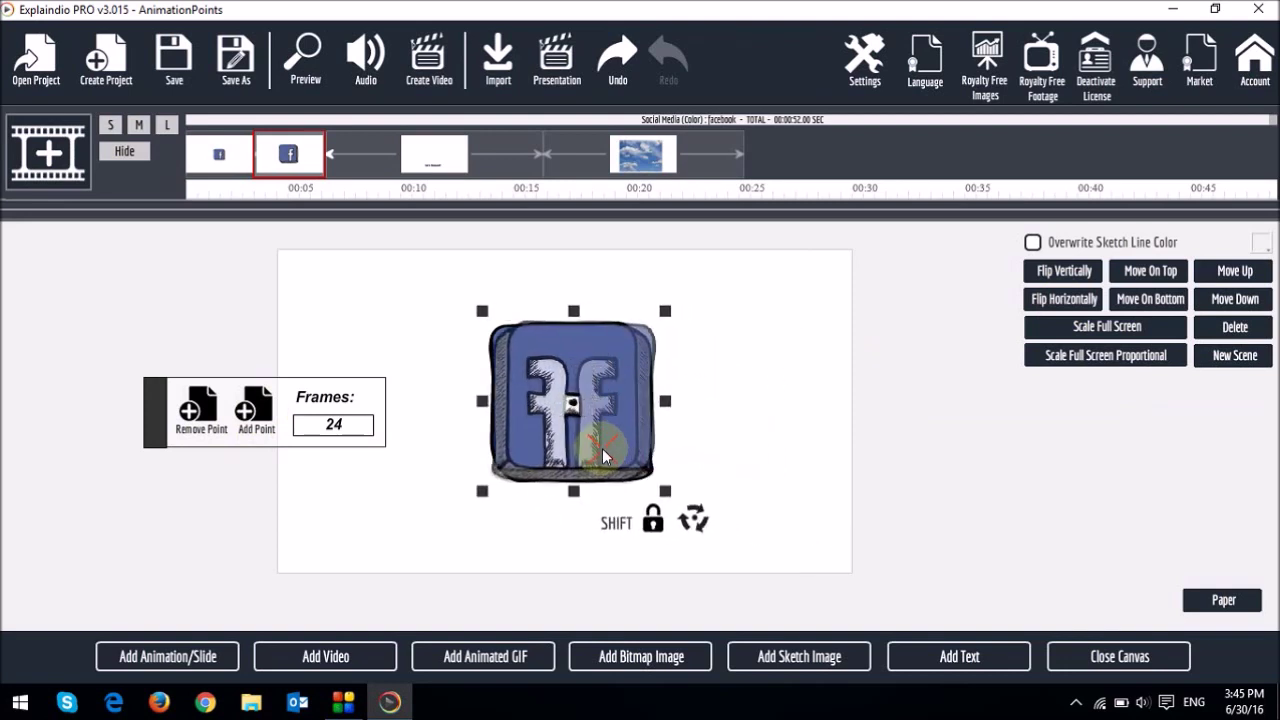
{"action": "left_click_drag", "start_coordinate": [602, 448], "coordinate": [600, 448]}
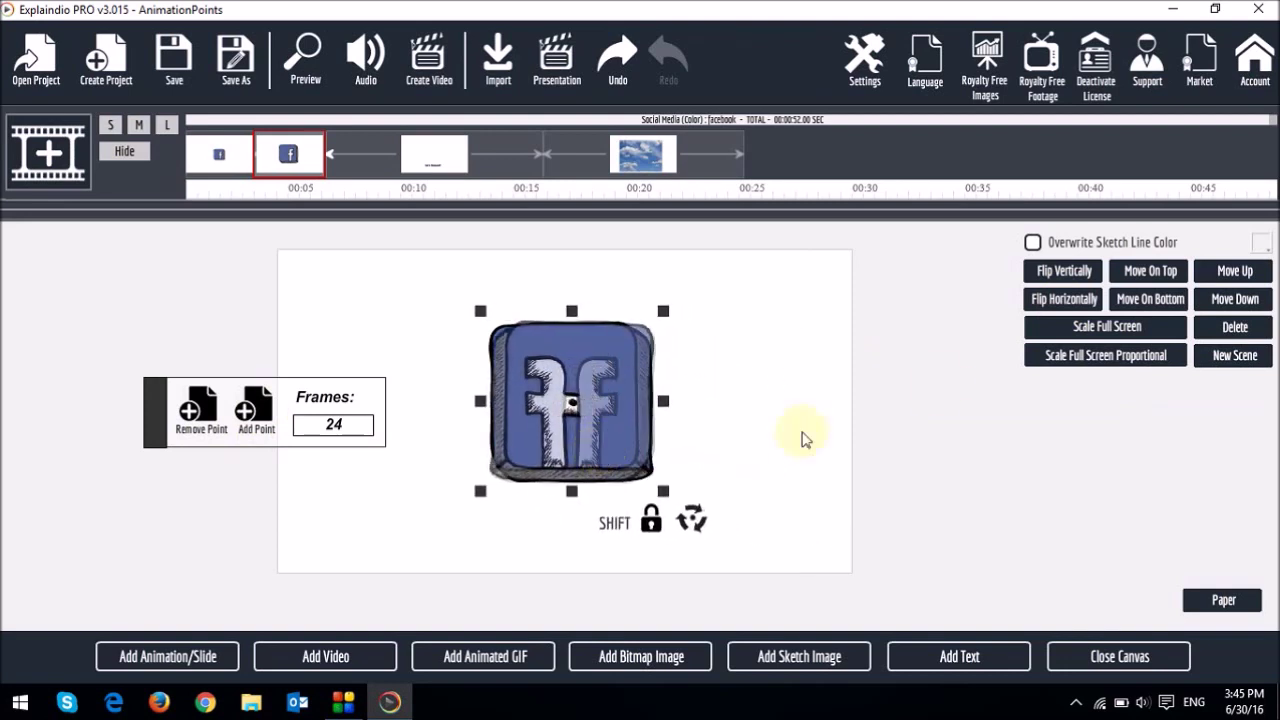
{"action": "left_click", "coordinate": [1048, 298]}
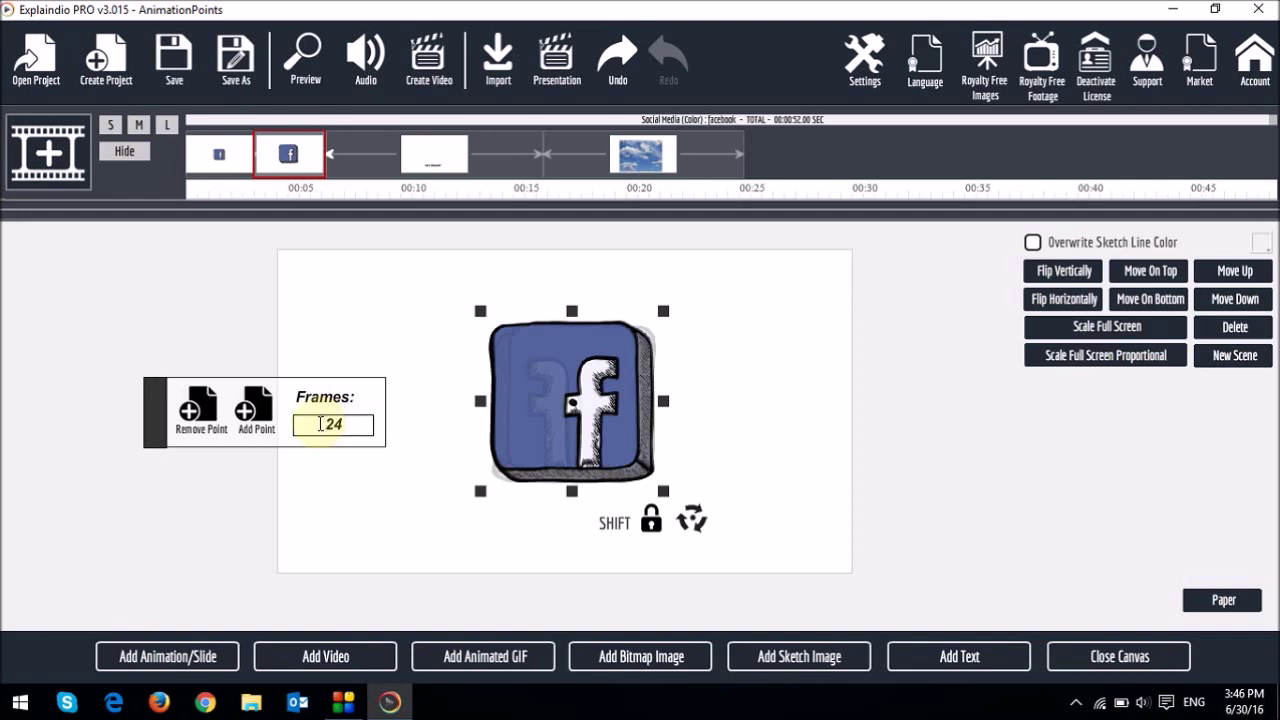
On the facebook.svg track, delete Sketch By Hand and add a shortened Nothing > Nothing Before effect
{"action": "left_click", "coordinate": [110, 126]}
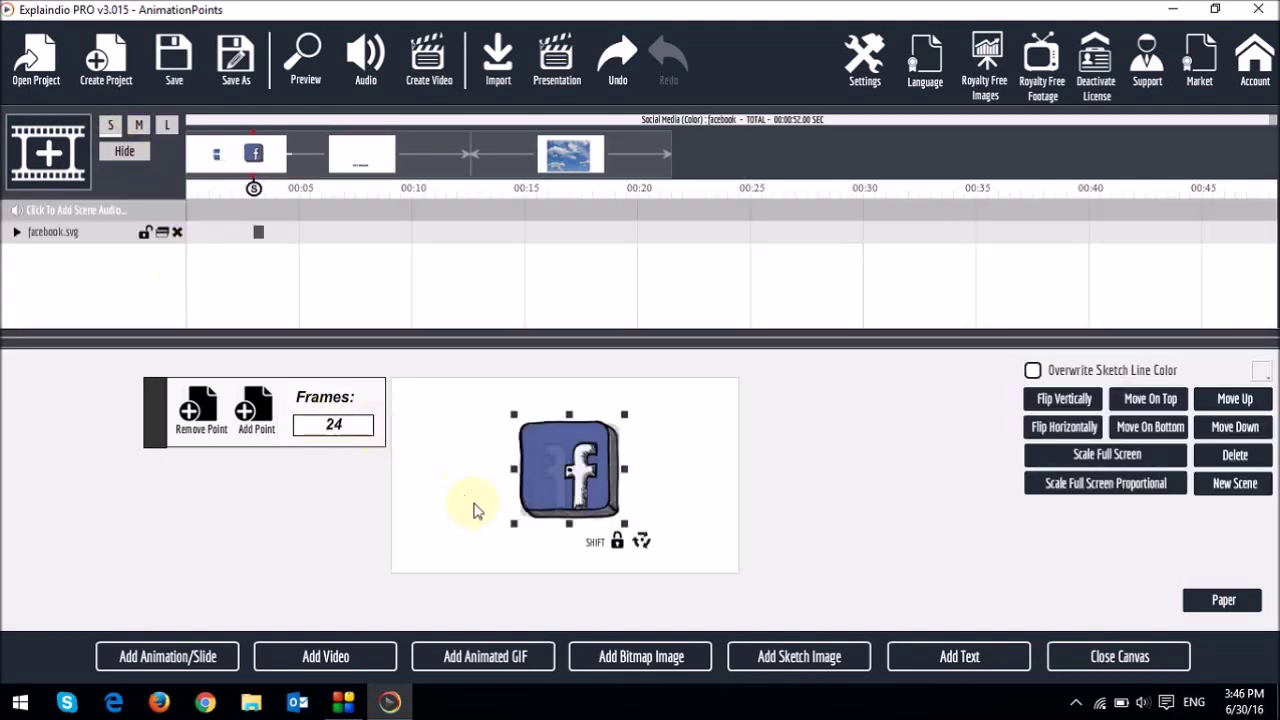
{"action": "left_click", "coordinate": [17, 232]}
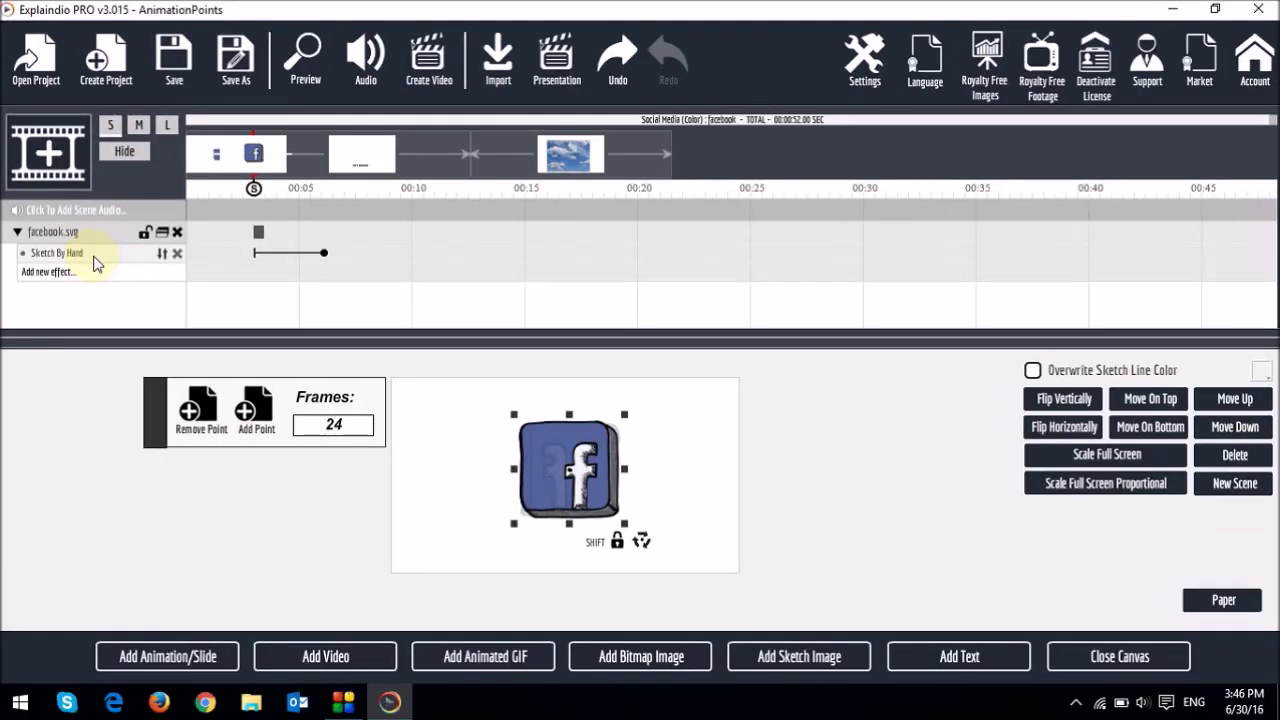
{"action": "left_click", "coordinate": [172, 258]}
{"action": "left_click", "coordinate": [137, 255]}
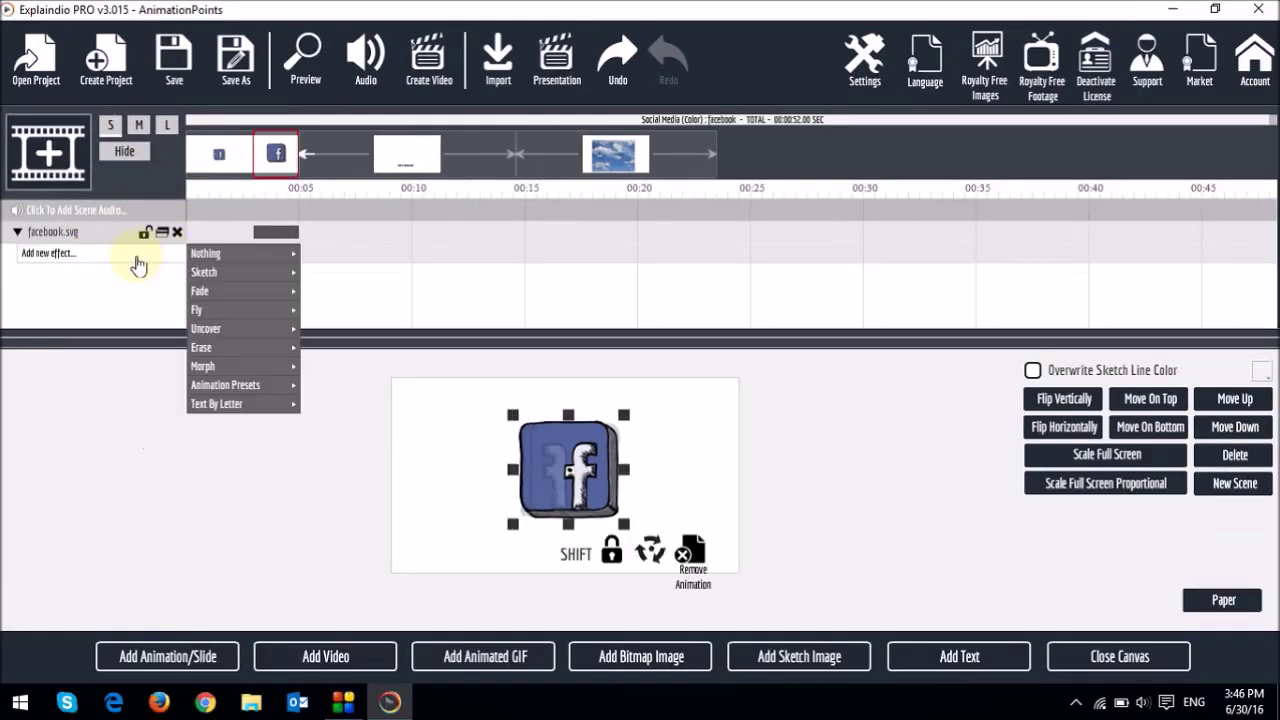
{"action": "mouse_move", "coordinate": [286, 255]}
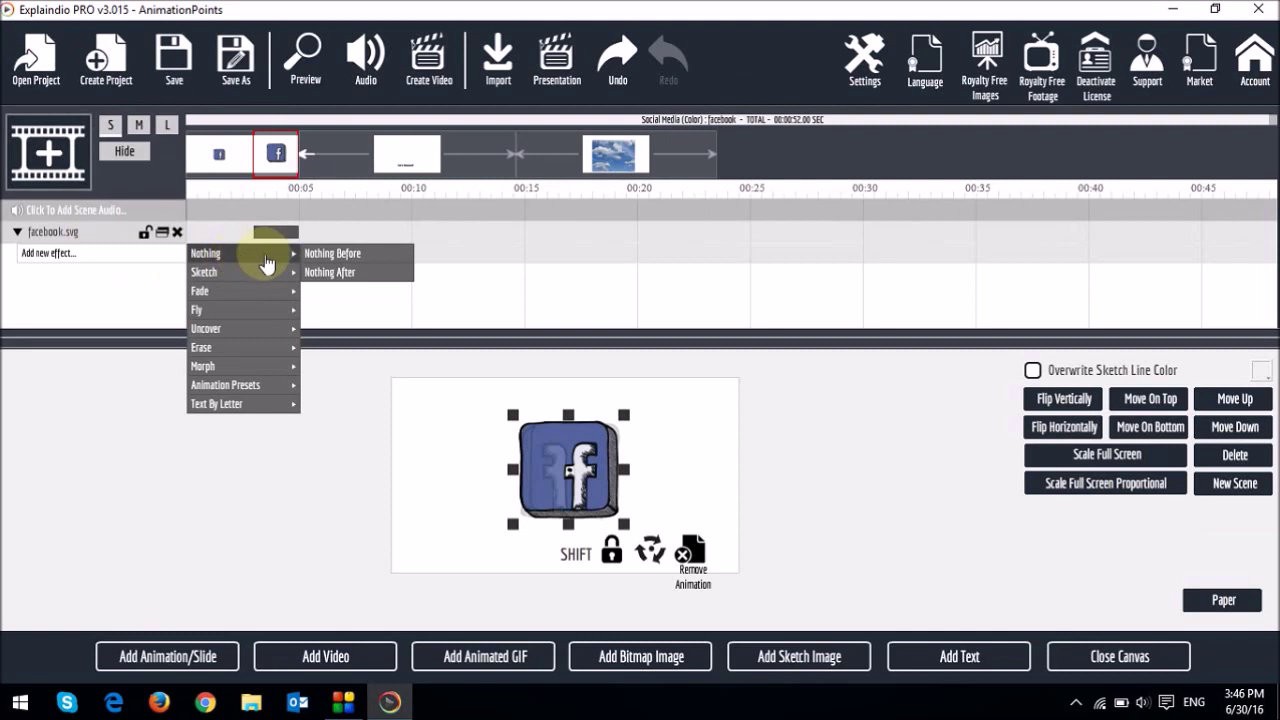
{"action": "left_click", "coordinate": [335, 254]}
{"action": "left_click_drag", "start_coordinate": [276, 262], "coordinate": [266, 257]}
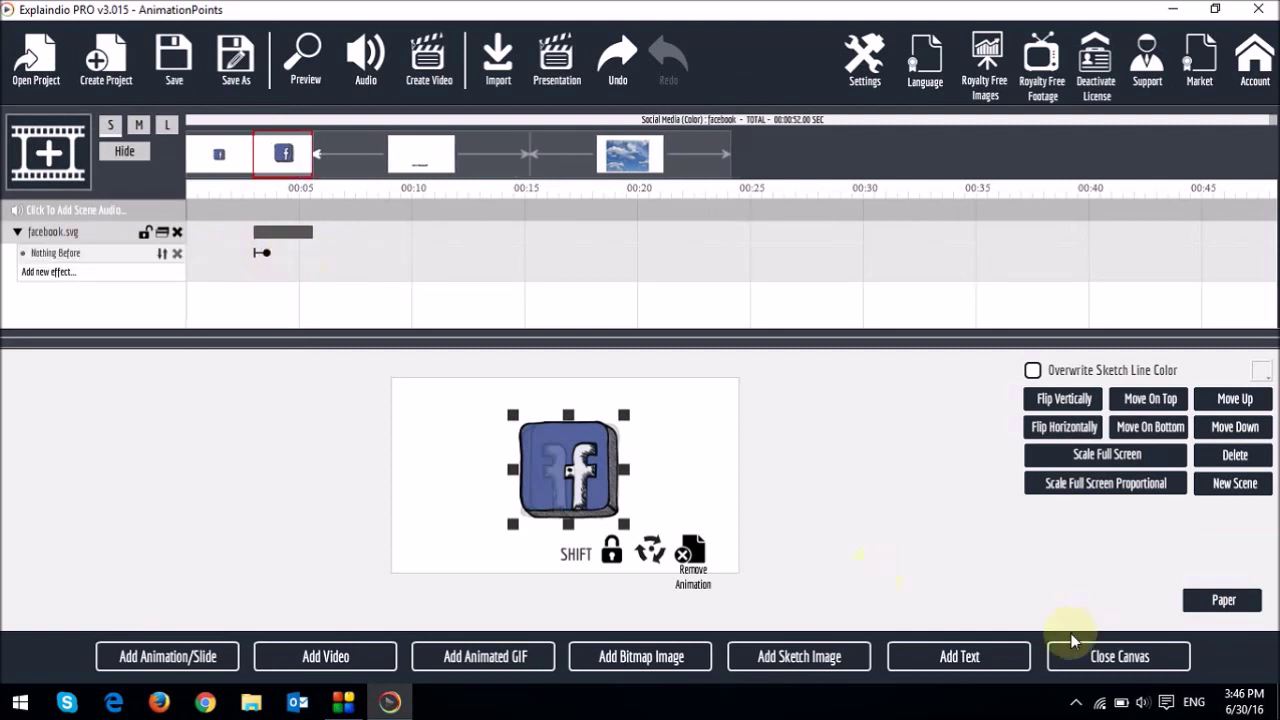
{"action": "left_click", "coordinate": [1108, 664]}
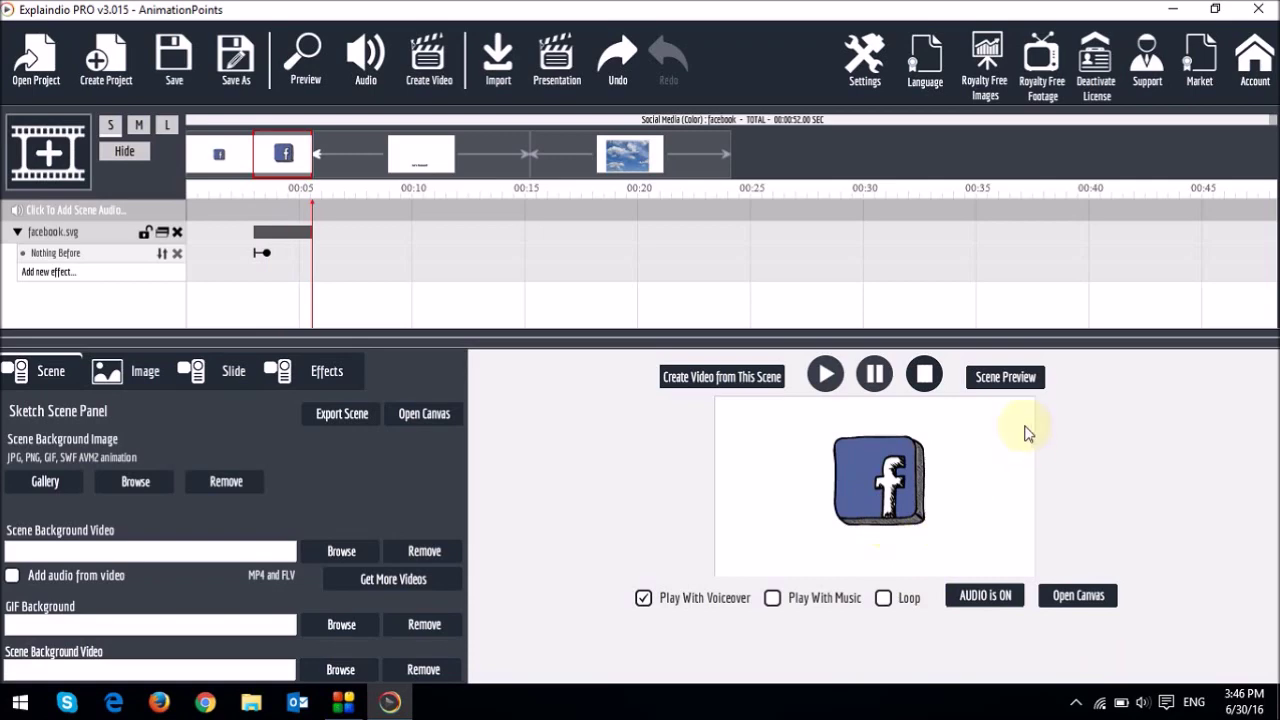
{"action": "left_click", "coordinate": [1007, 377]}
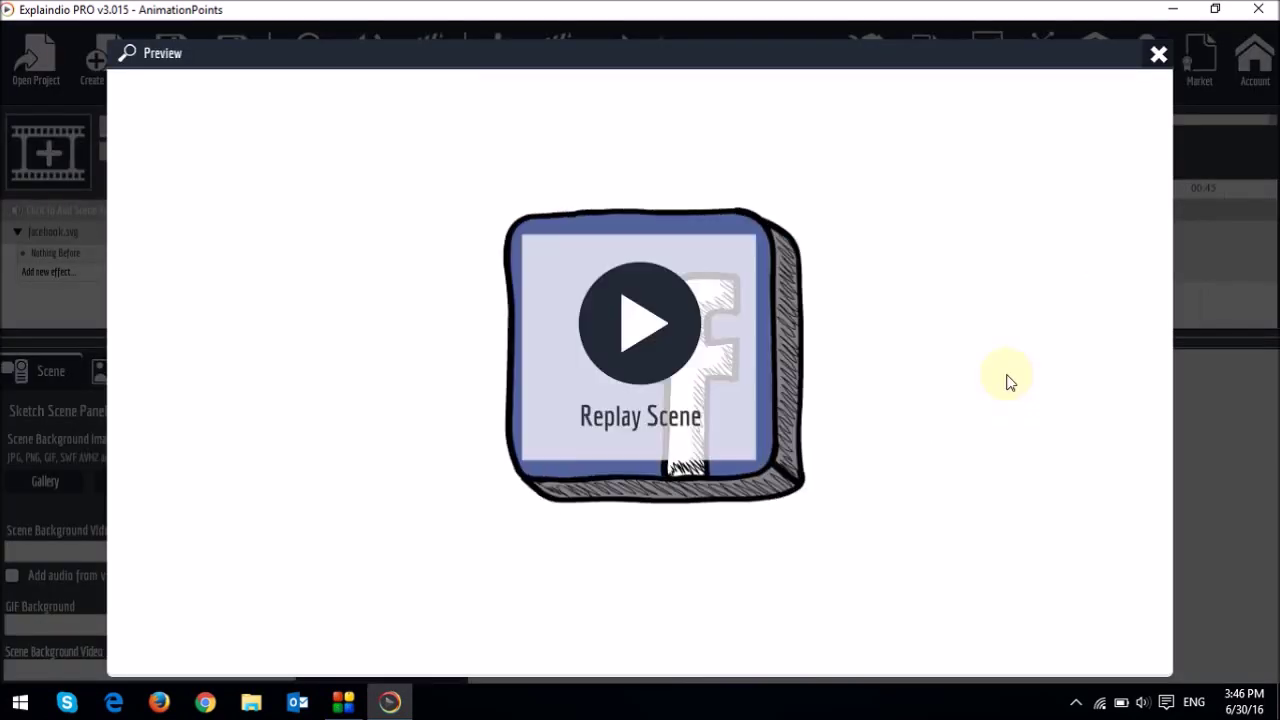
{"action": "left_click", "coordinate": [1158, 58]}
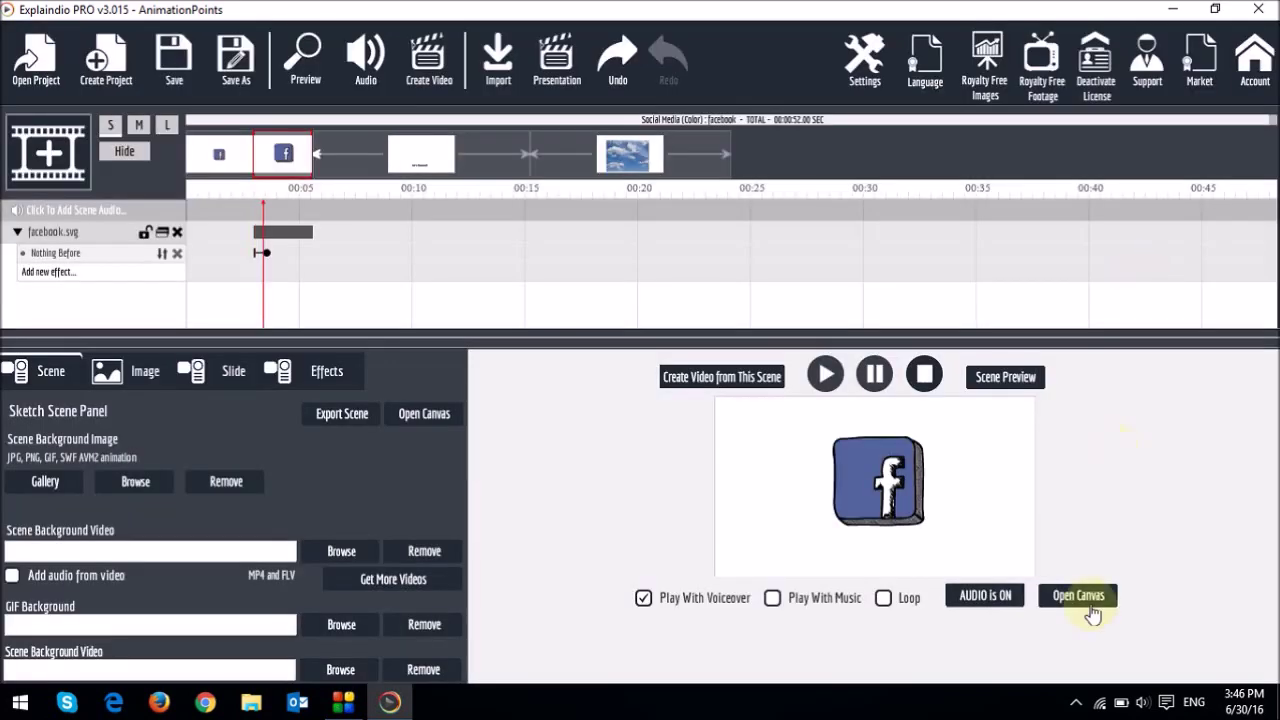
{"action": "left_click", "coordinate": [1092, 608]}
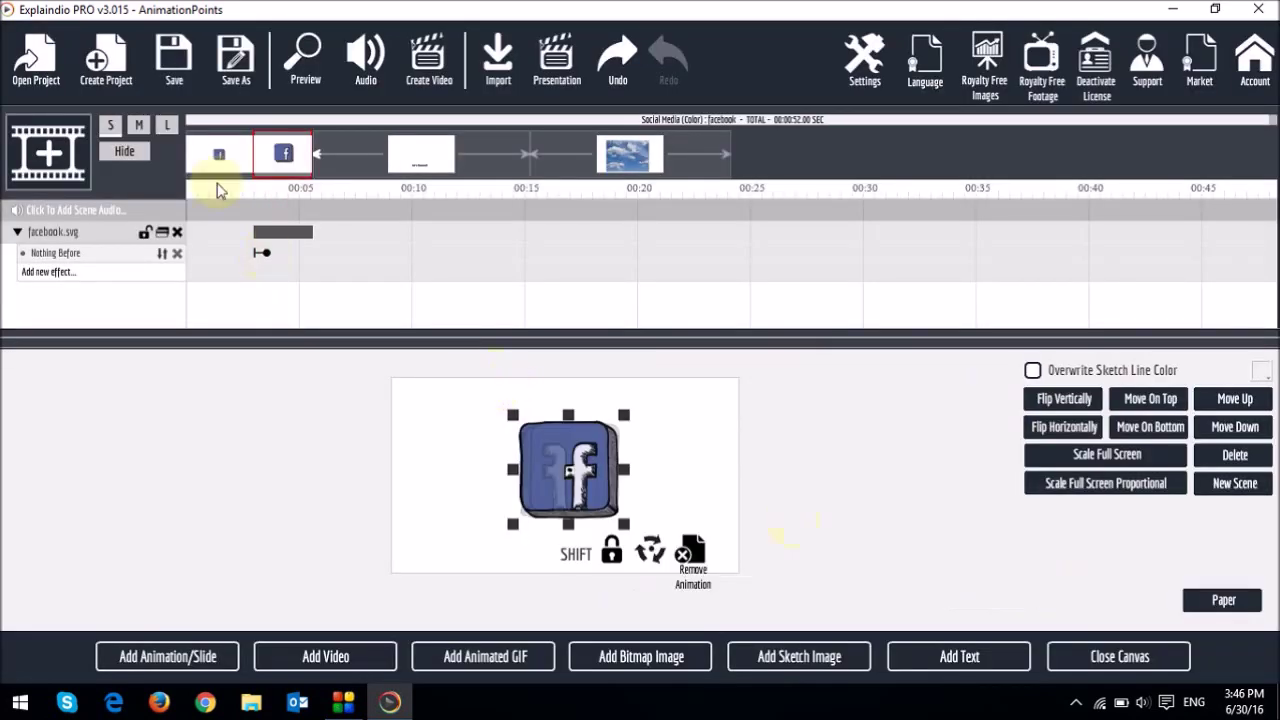
{"action": "left_click", "coordinate": [128, 156]}
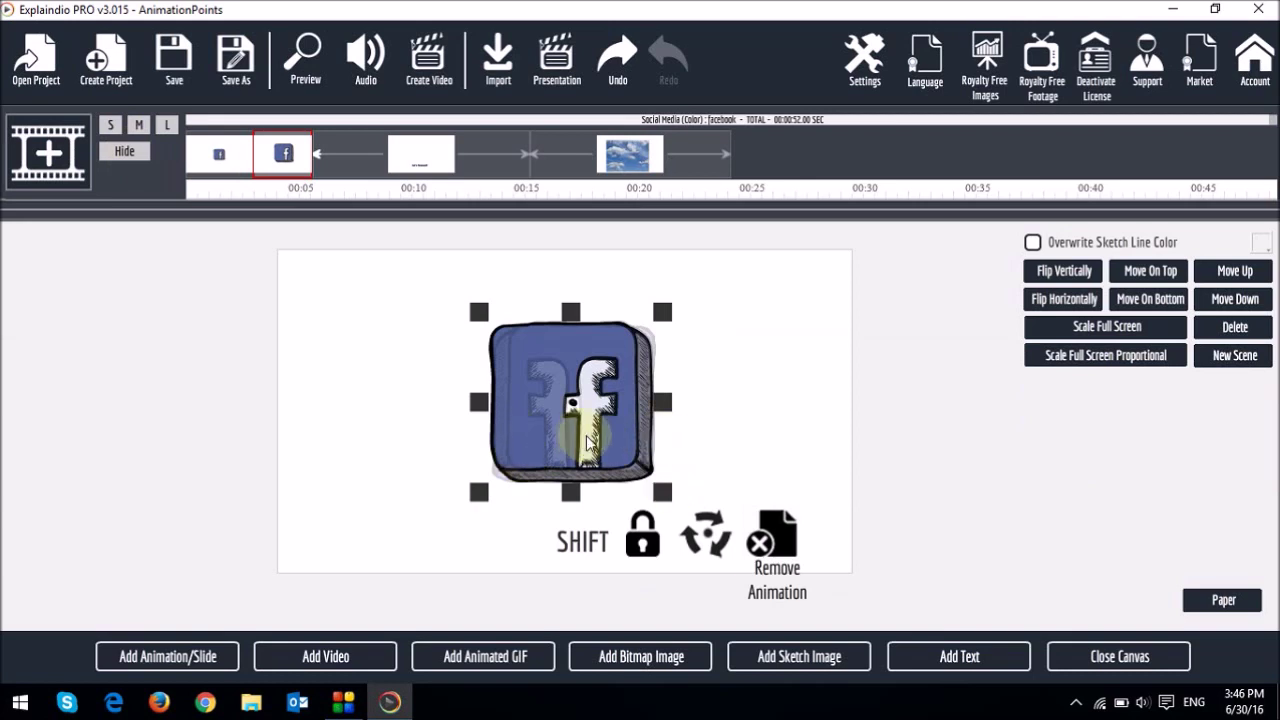
Create a motion path for the Facebook icon and adjust its lower-left and right points
{"action": "left_click_drag", "start_coordinate": [590, 440], "coordinate": [443, 512]}
{"action": "left_click", "coordinate": [592, 402]}
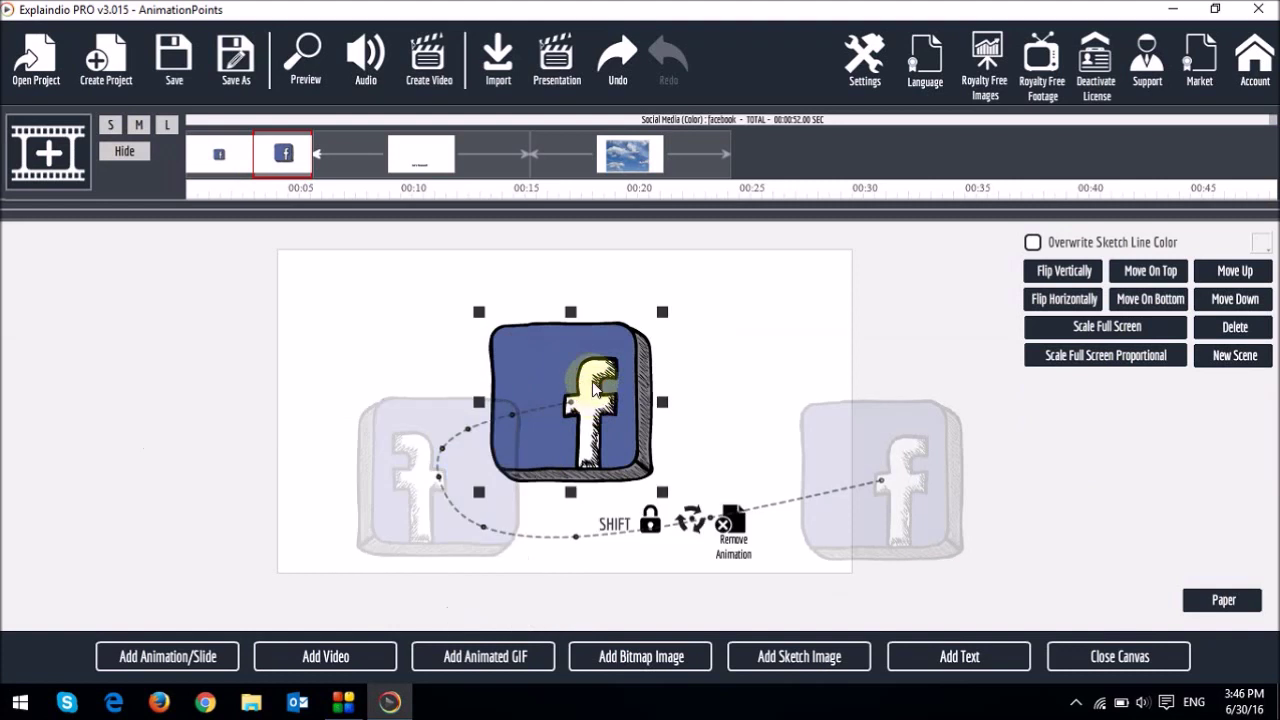
{"action": "left_click", "coordinate": [454, 466]}
{"action": "left_click_drag", "start_coordinate": [446, 483], "coordinate": [451, 487]}
{"action": "left_click_drag", "start_coordinate": [880, 481], "coordinate": [857, 491]}
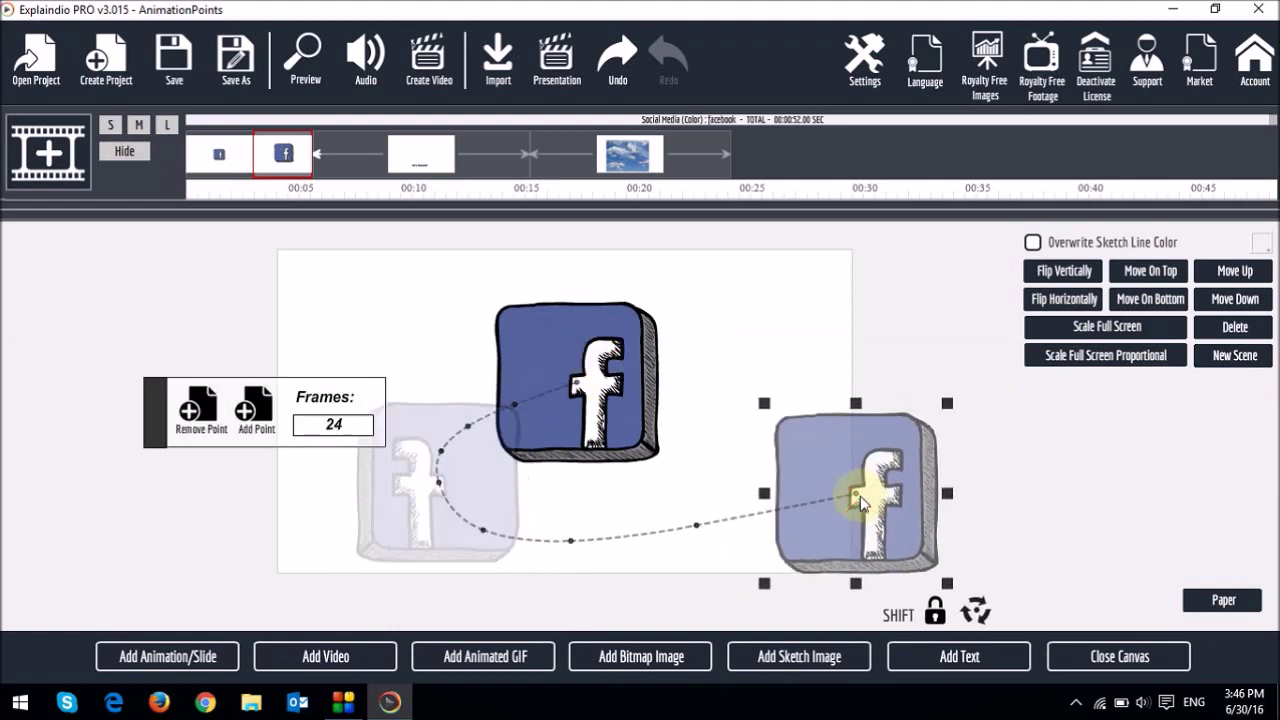
{"action": "left_click_drag", "start_coordinate": [440, 482], "coordinate": [398, 522]}
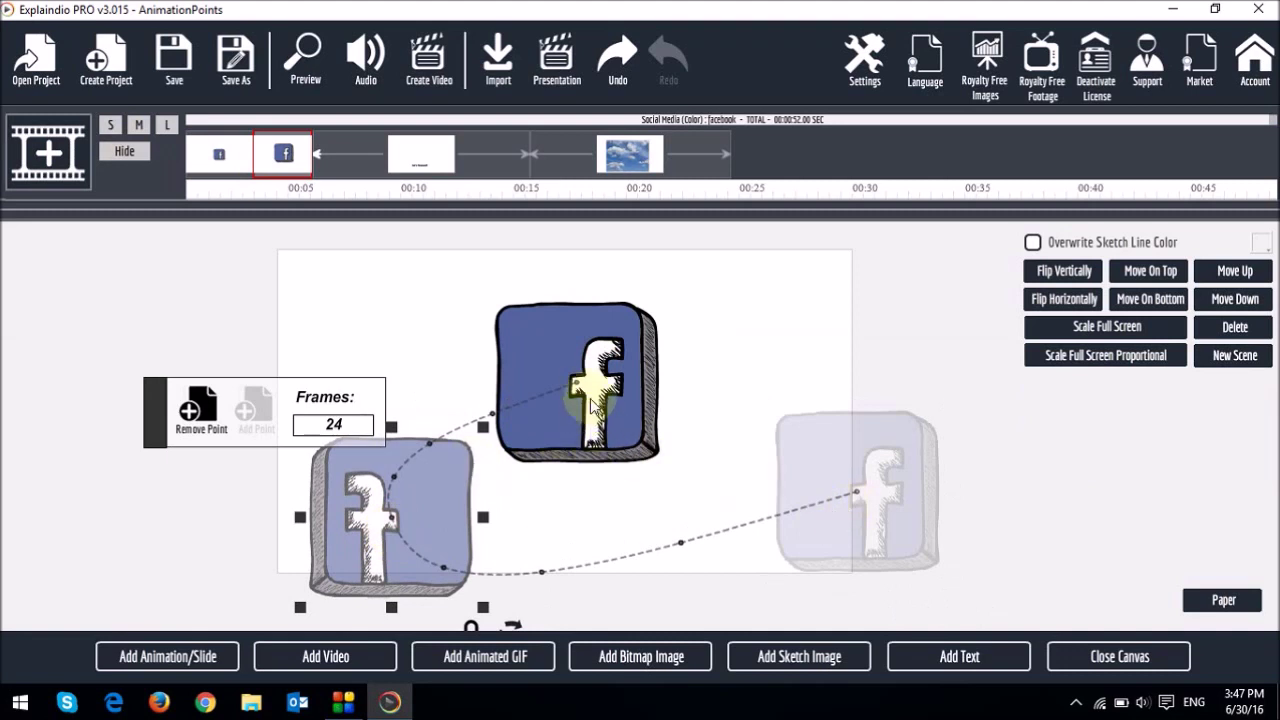
Start the path at the left edge, raise the middle point into an arch, and add an end point lower right
{"action": "left_click_drag", "start_coordinate": [590, 388], "coordinate": [126, 458]}
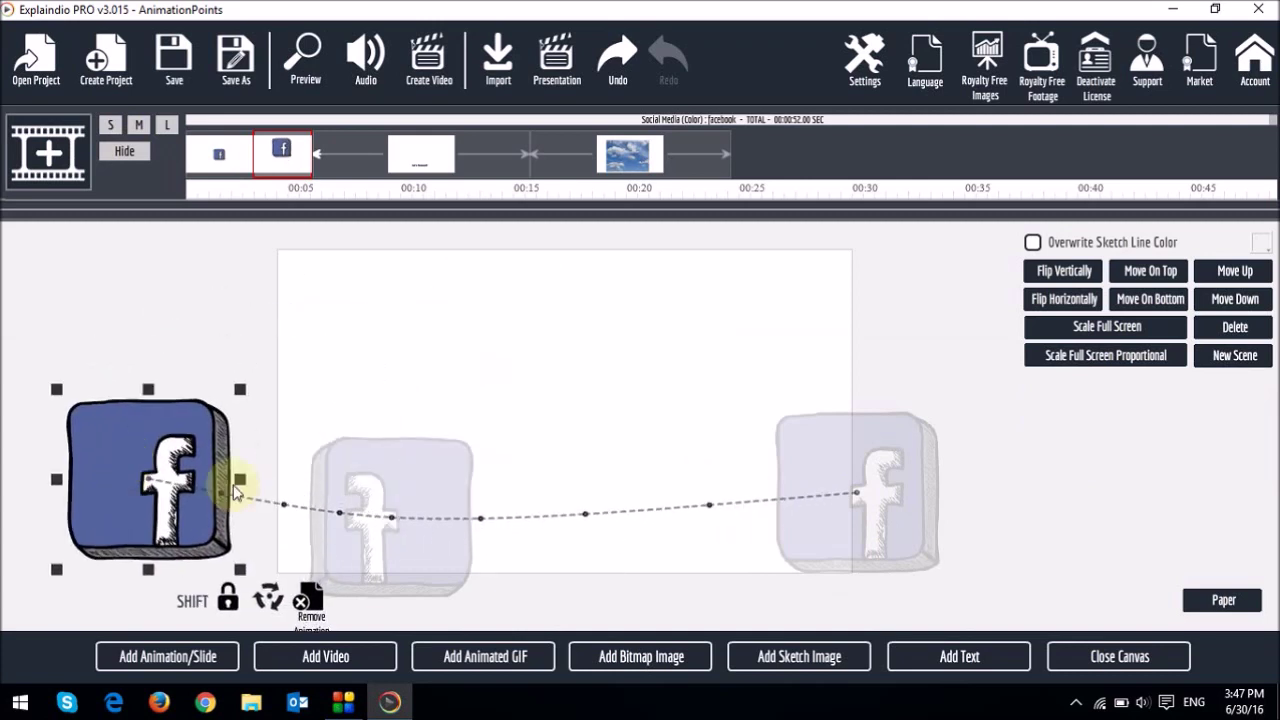
{"action": "left_click_drag", "start_coordinate": [395, 530], "coordinate": [430, 370]}
{"action": "left_click_drag", "start_coordinate": [894, 523], "coordinate": [726, 416]}
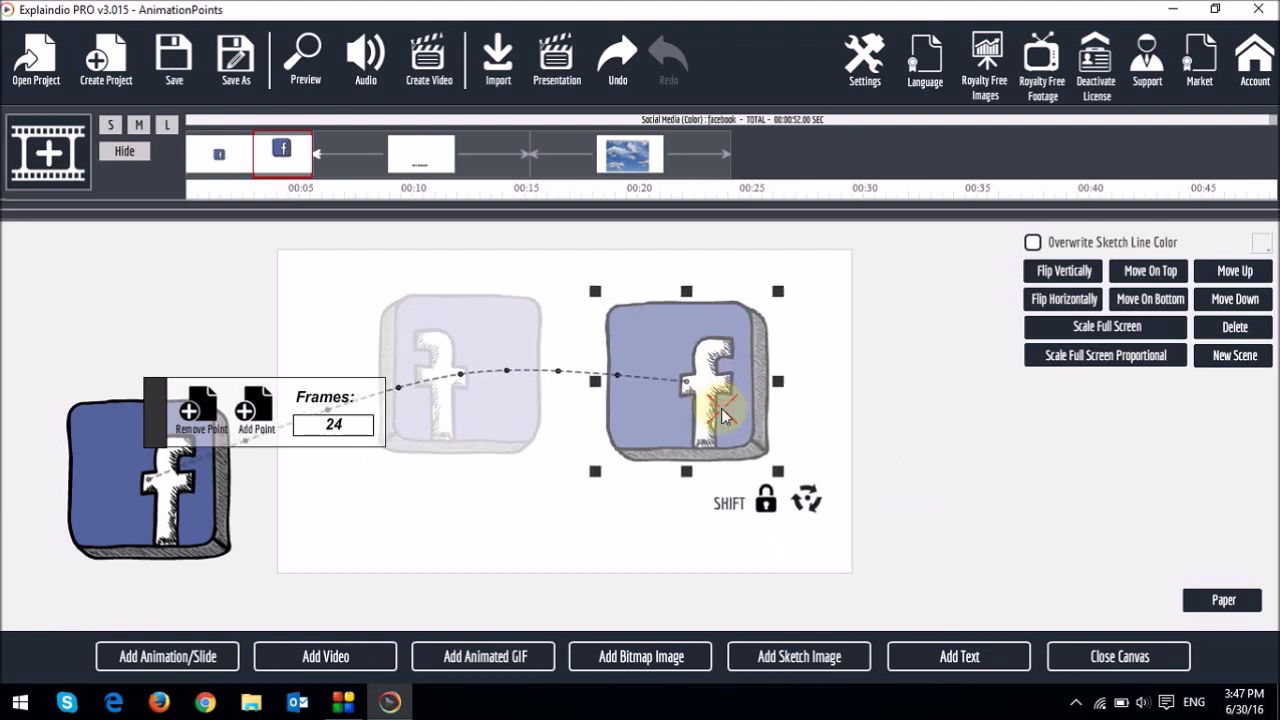
{"action": "left_click", "coordinate": [265, 418]}
{"action": "left_click_drag", "start_coordinate": [794, 409], "coordinate": [1033, 512]}
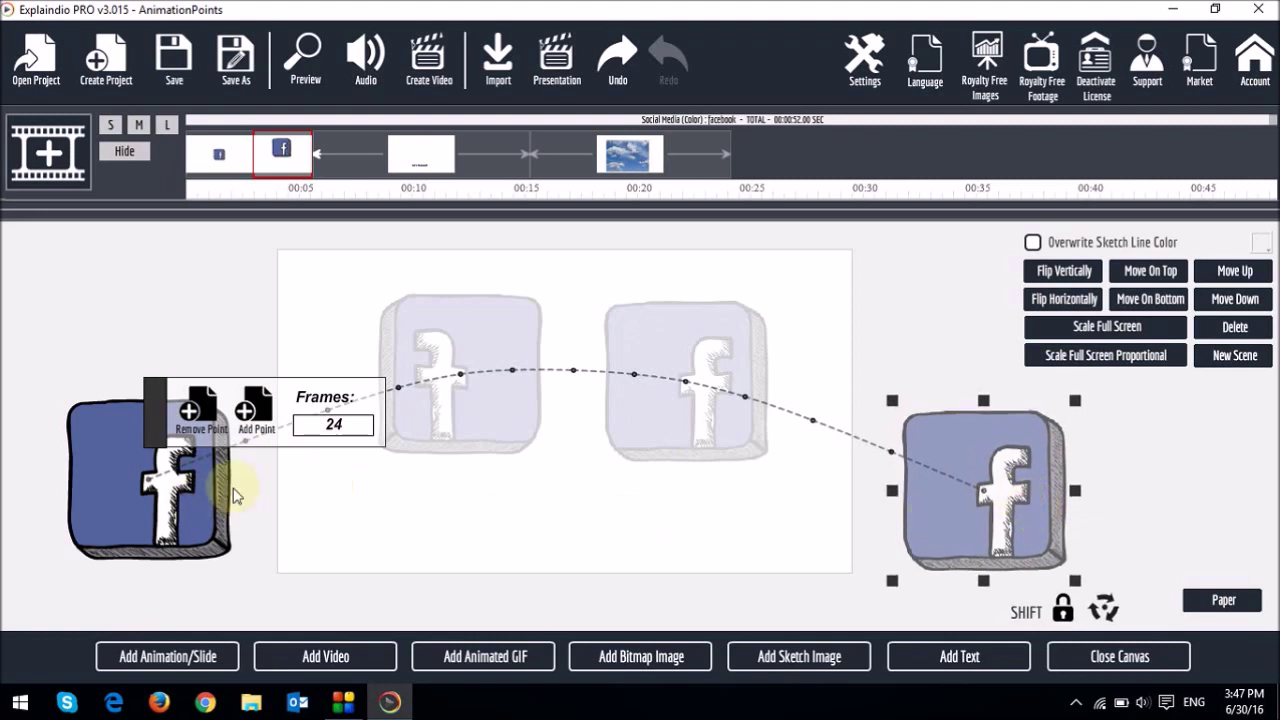
{"action": "left_click", "coordinate": [889, 491]}
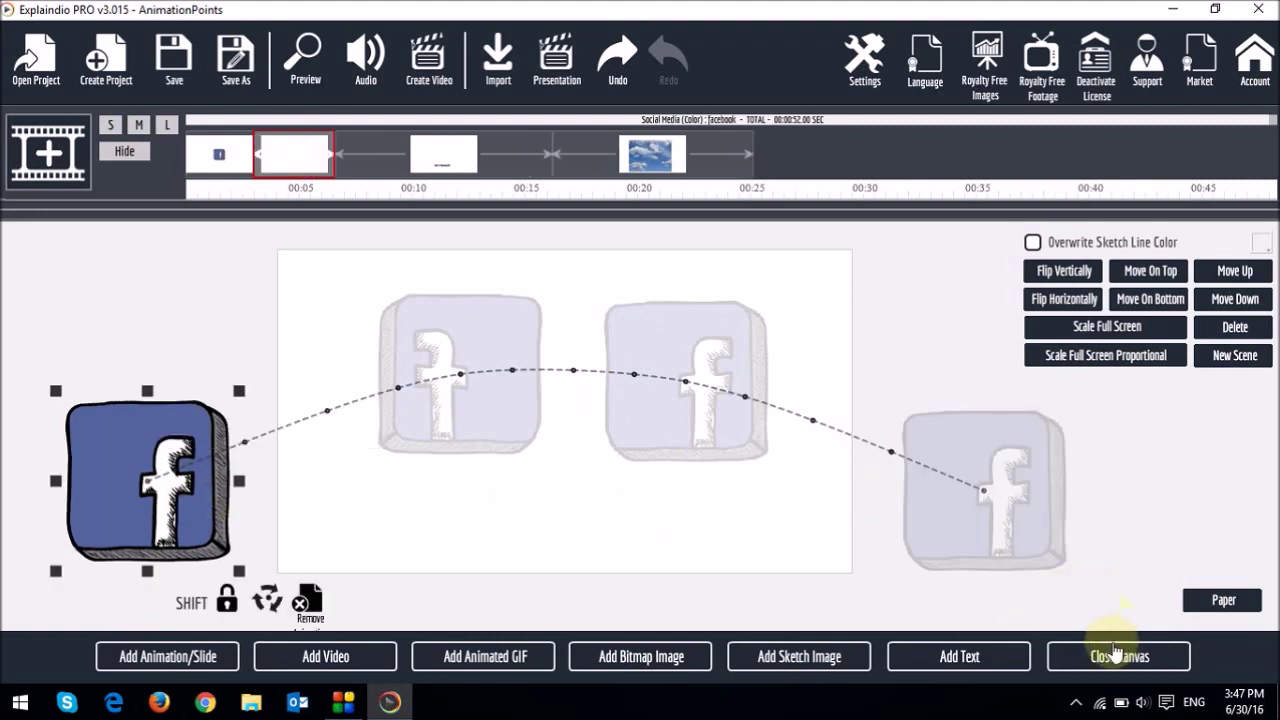
Preview the Facebook path animation, check its points and nudge the start, then create a new blank scene
{"action": "left_click", "coordinate": [1115, 652]}
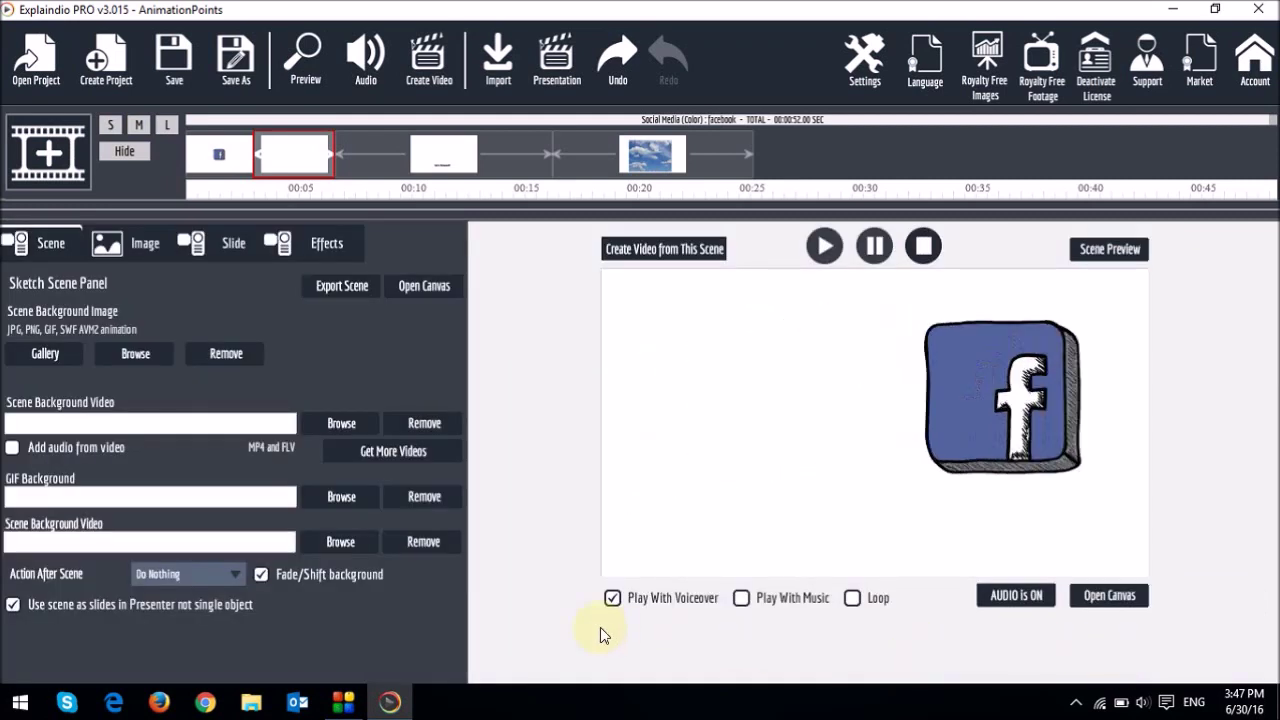
{"action": "left_click", "coordinate": [1110, 597]}
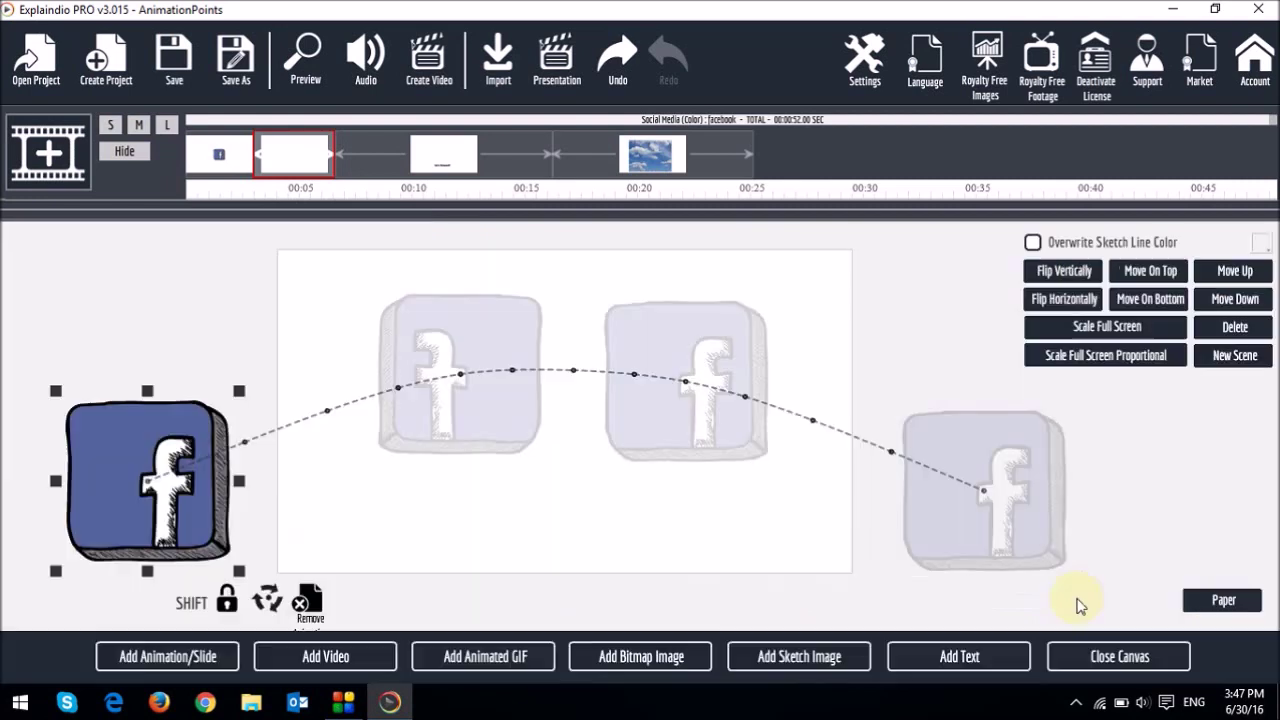
{"action": "left_click_drag", "start_coordinate": [201, 519], "coordinate": [201, 525]}
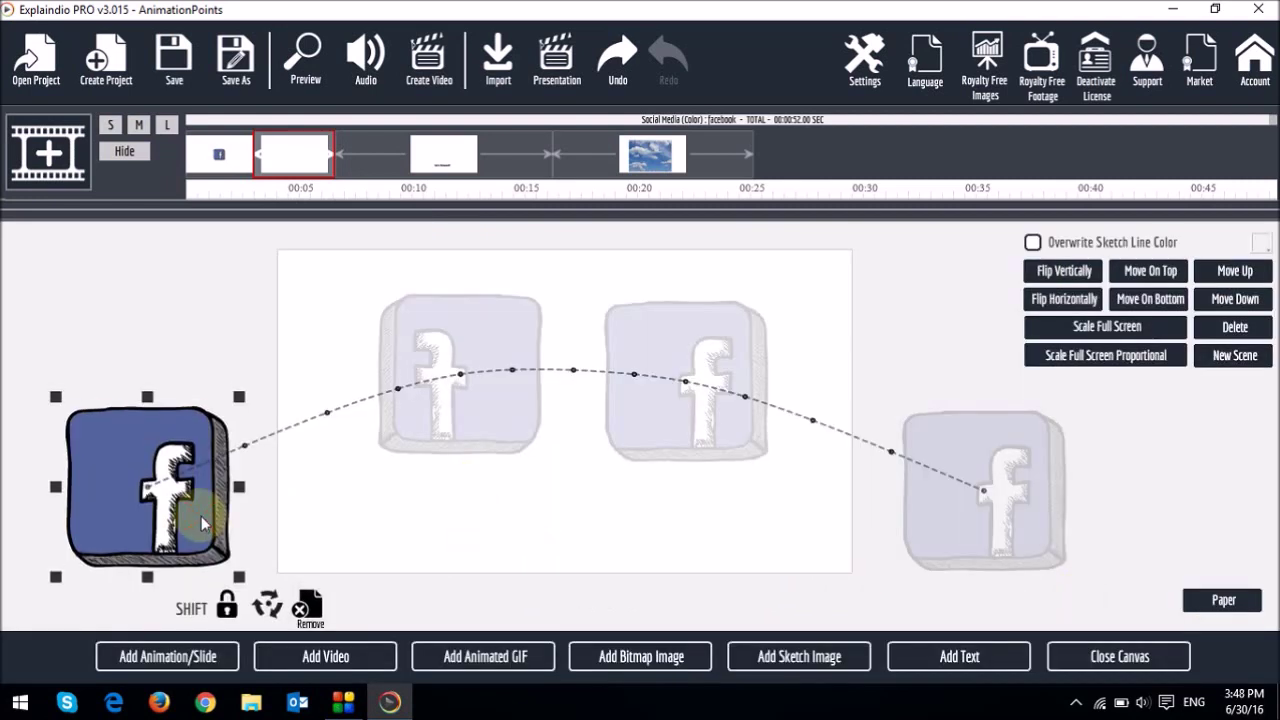
{"action": "left_click", "coordinate": [437, 415]}
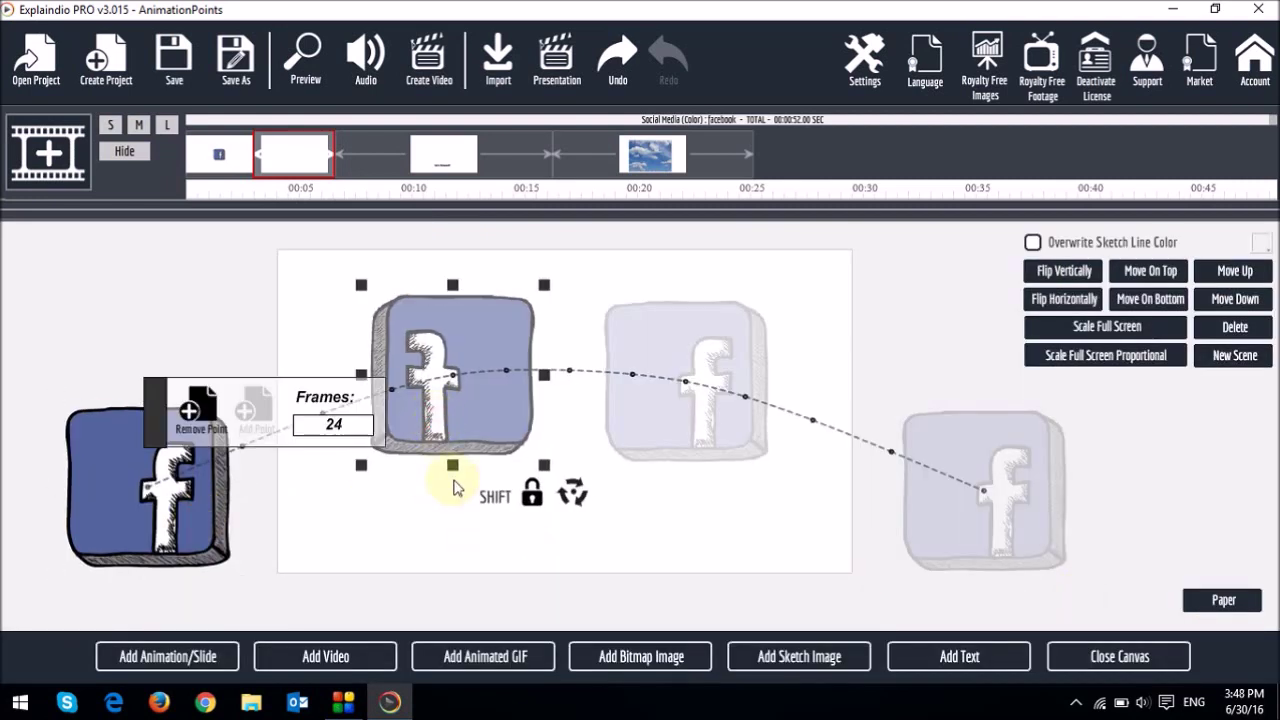
{"action": "left_click", "coordinate": [695, 421]}
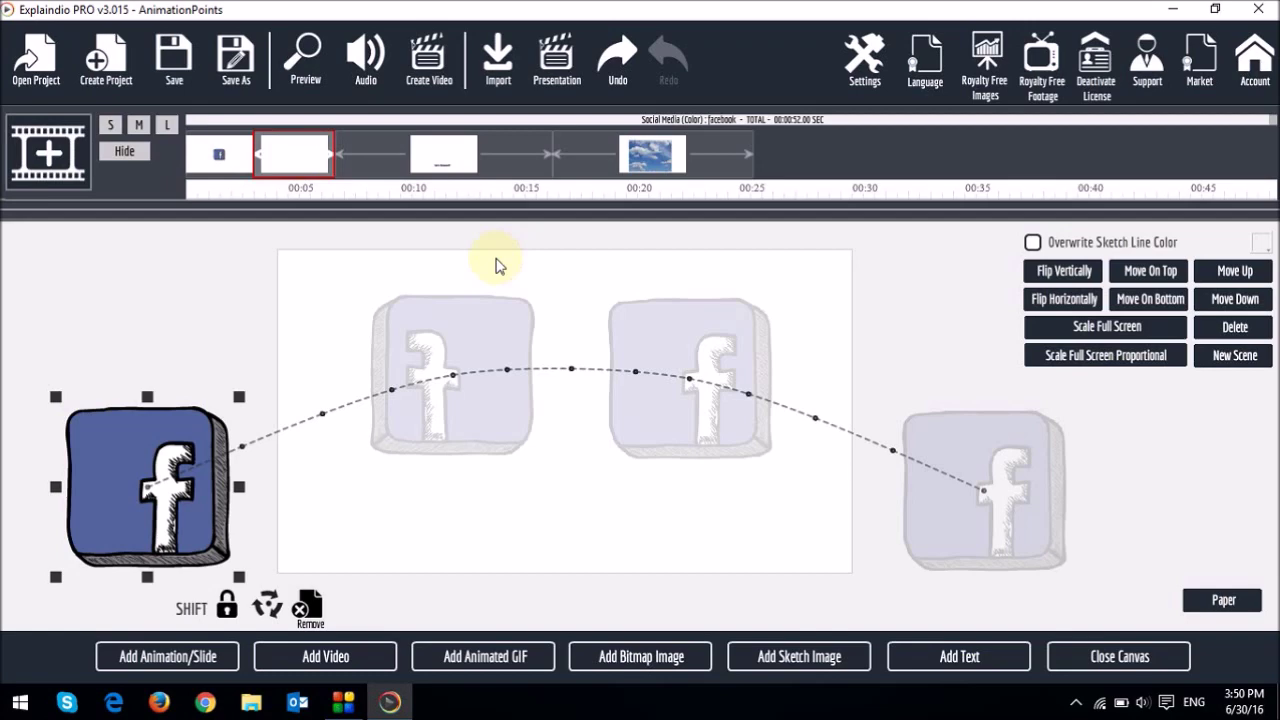
{"action": "left_click", "coordinate": [48, 155]}
{"action": "left_click", "coordinate": [504, 372]}
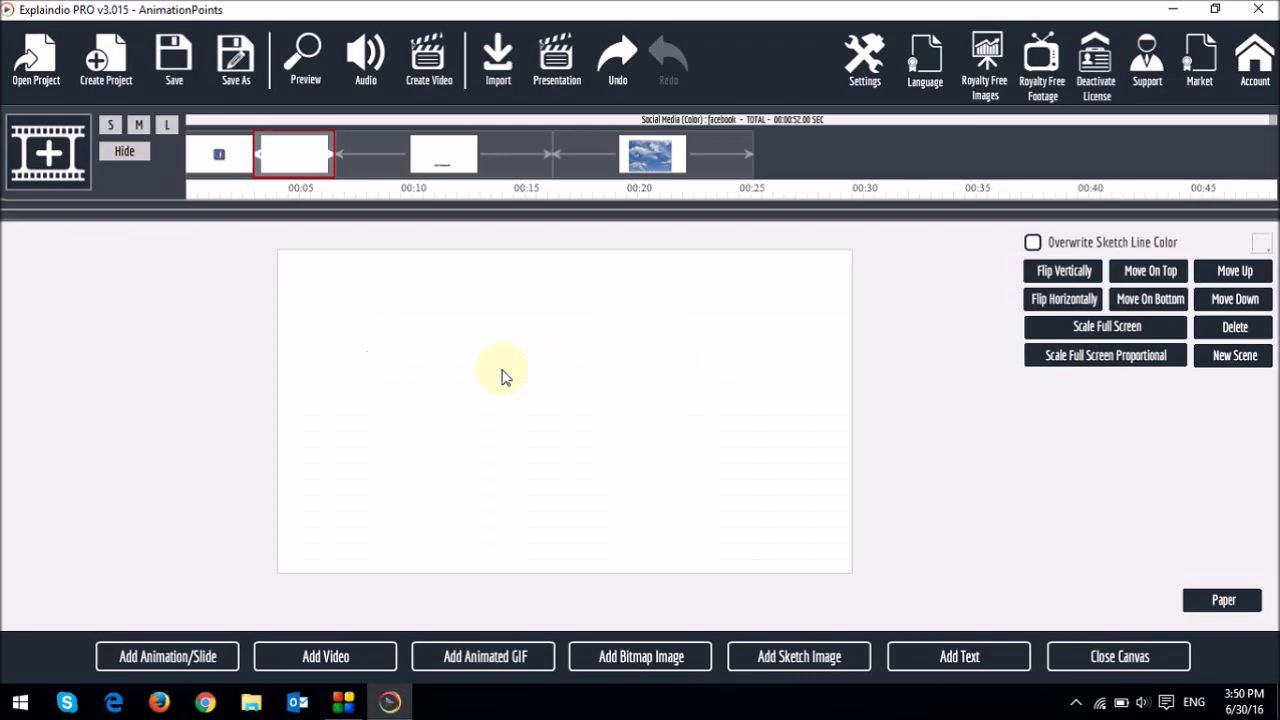
Import the Clouds image from local storage, undo the full-screen scaling, then enlarge and centre it
{"action": "left_click", "coordinate": [641, 664]}
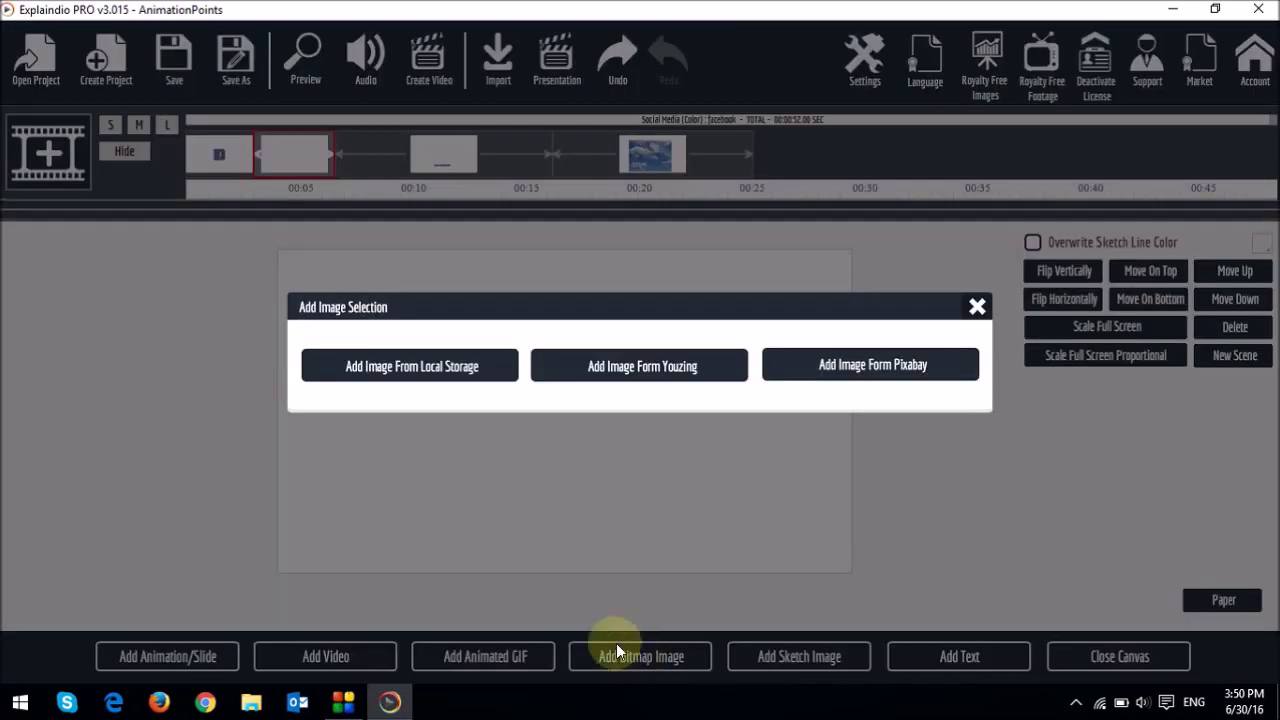
{"action": "left_click", "coordinate": [419, 390]}
{"action": "left_click_drag", "start_coordinate": [557, 163], "coordinate": [552, 232]}
{"action": "double_click", "coordinate": [335, 260]}
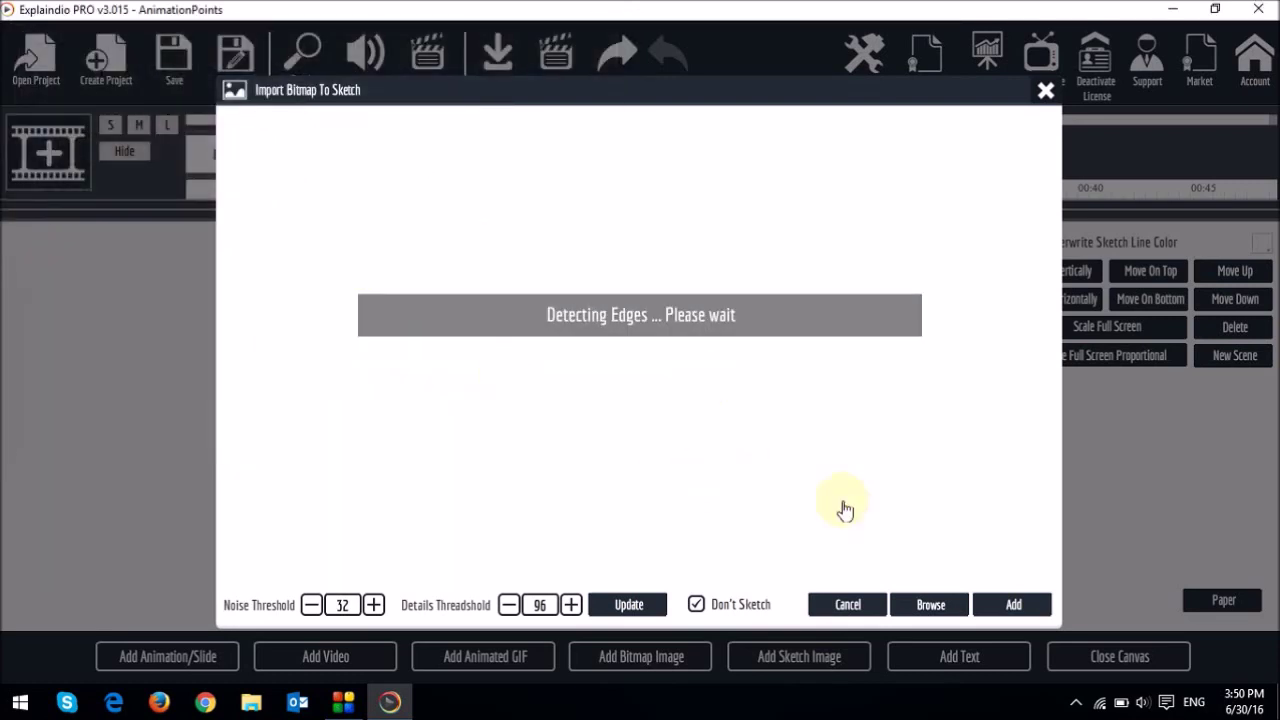
{"action": "left_click", "coordinate": [1014, 605]}
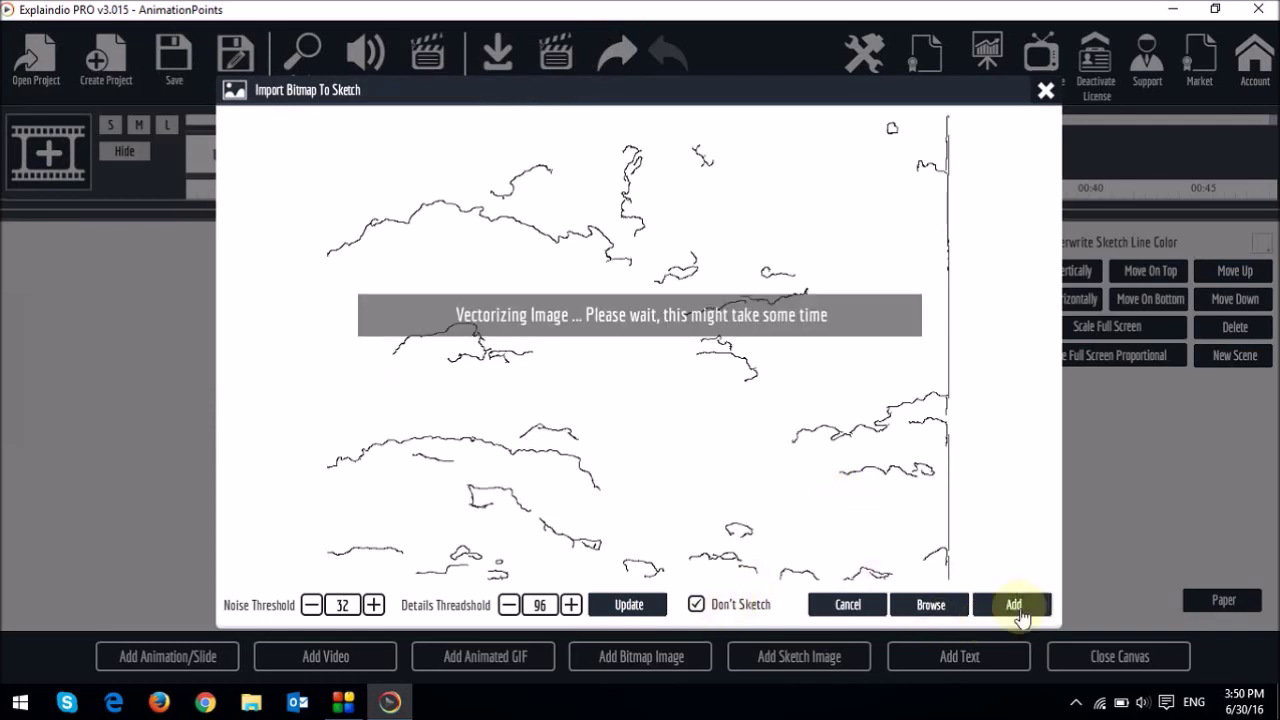
{"action": "left_click", "coordinate": [1133, 336]}
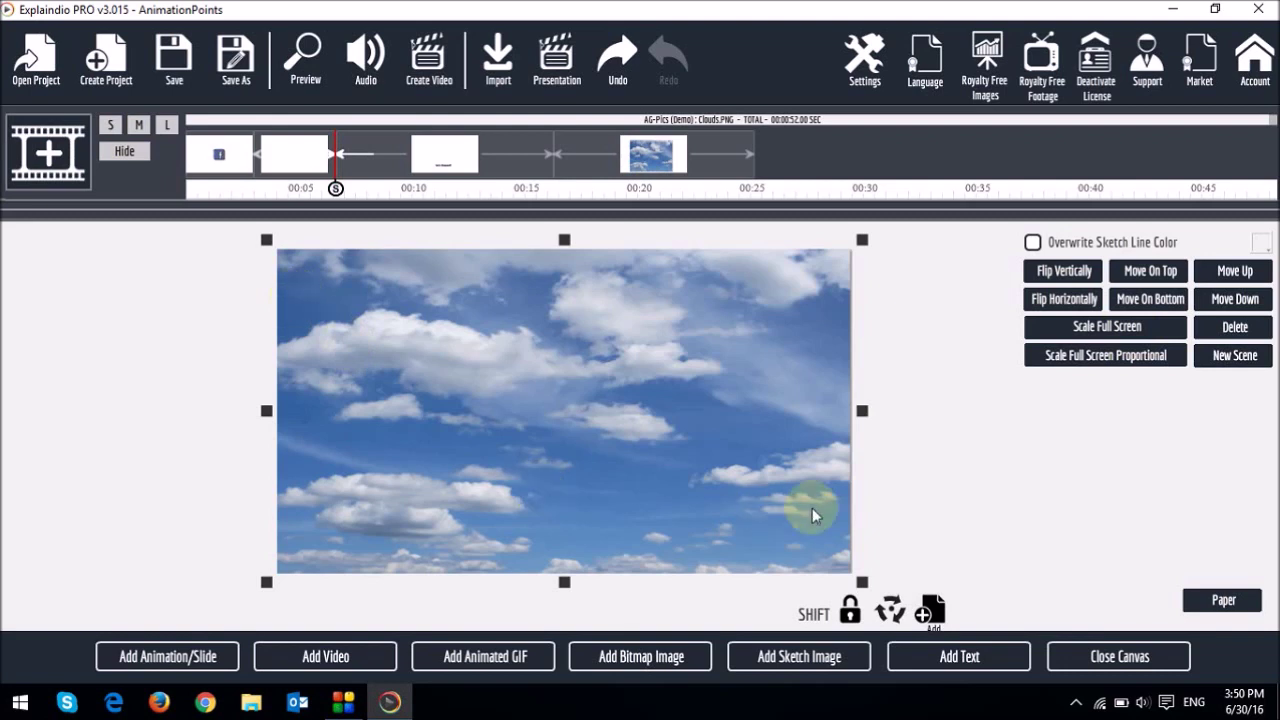
{"action": "key", "text": "ctrl+z"}
{"action": "scroll", "coordinate": [867, 492], "scroll_direction": "up", "scroll_amount": 1}
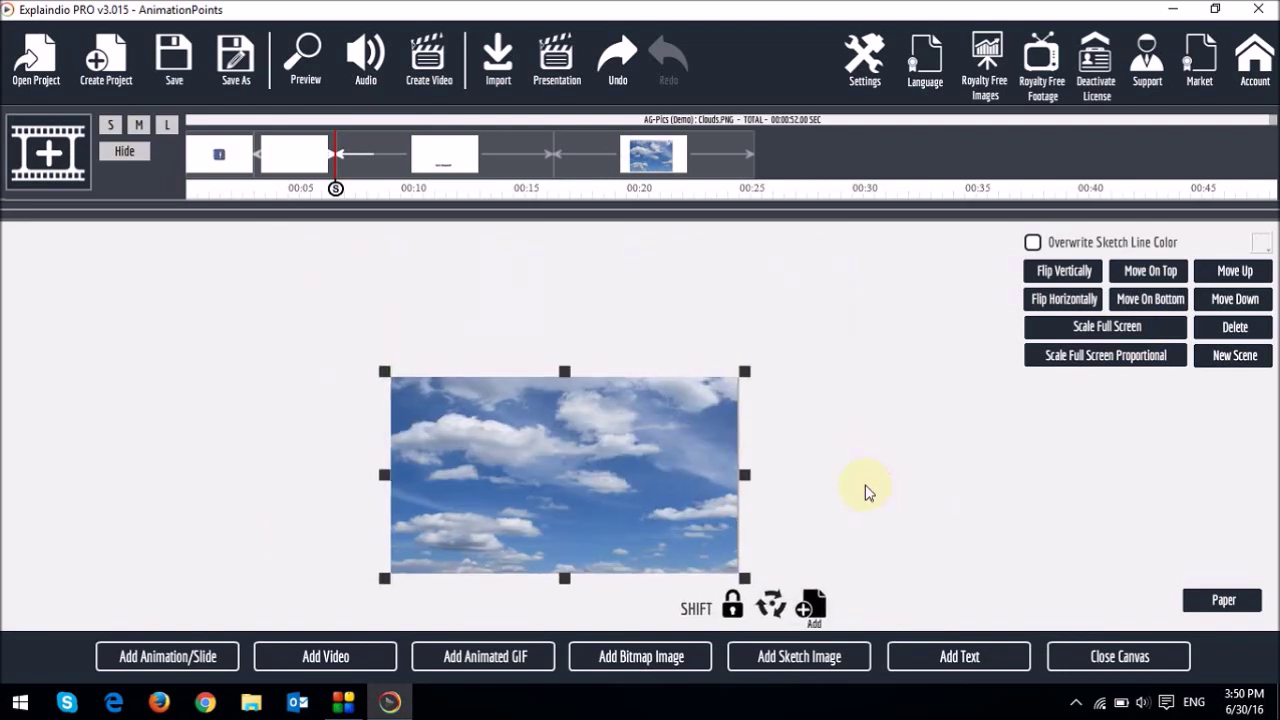
{"action": "left_click_drag", "start_coordinate": [384, 371], "coordinate": [327, 340]}
{"action": "mouse_move", "coordinate": [443, 434]}
{"action": "left_mouse_down"}
{"action": "mouse_move", "coordinate": [814, 463]}
{"action": "mouse_move", "coordinate": [609, 429]}
{"action": "mouse_move", "coordinate": [460, 443]}
{"action": "left_mouse_up"}
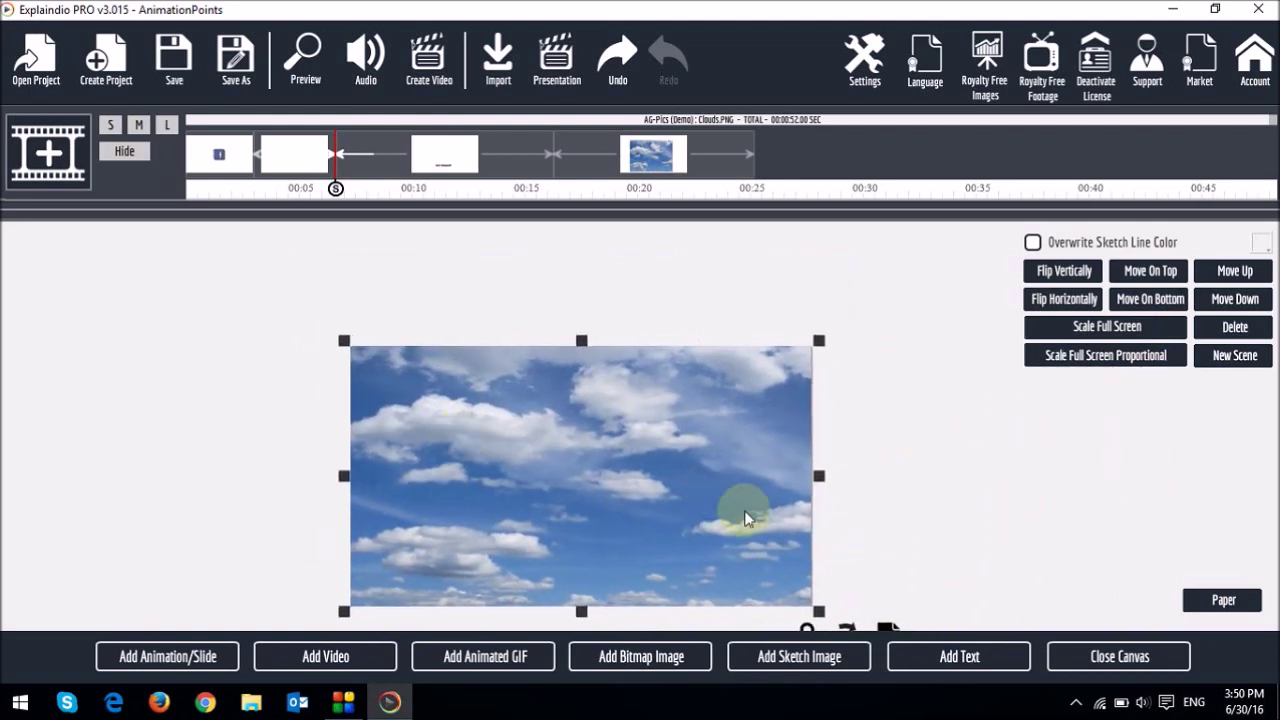
Give the clouds image a 24-frame animation point drifting slightly right, then preview it
{"action": "scroll", "coordinate": [947, 537], "scroll_direction": "down", "scroll_amount": 5}
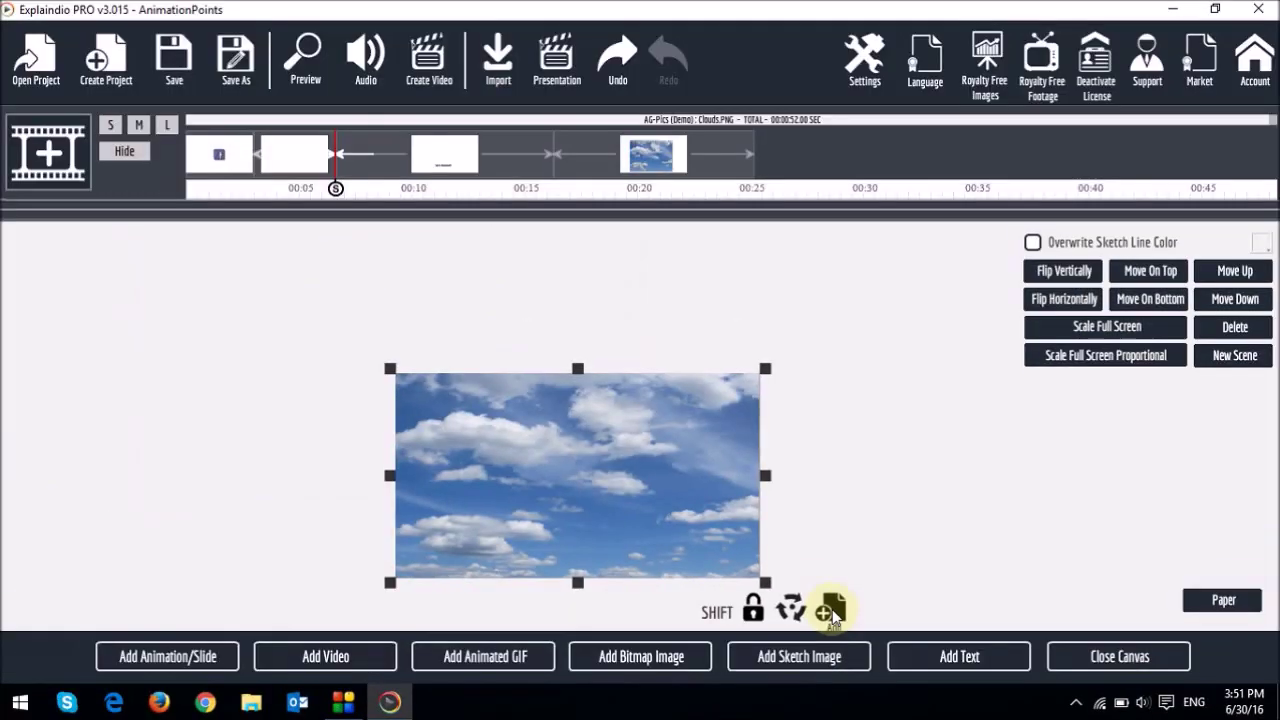
{"action": "left_click", "coordinate": [640, 496]}
{"action": "left_click_drag", "start_coordinate": [638, 488], "coordinate": [668, 509]}
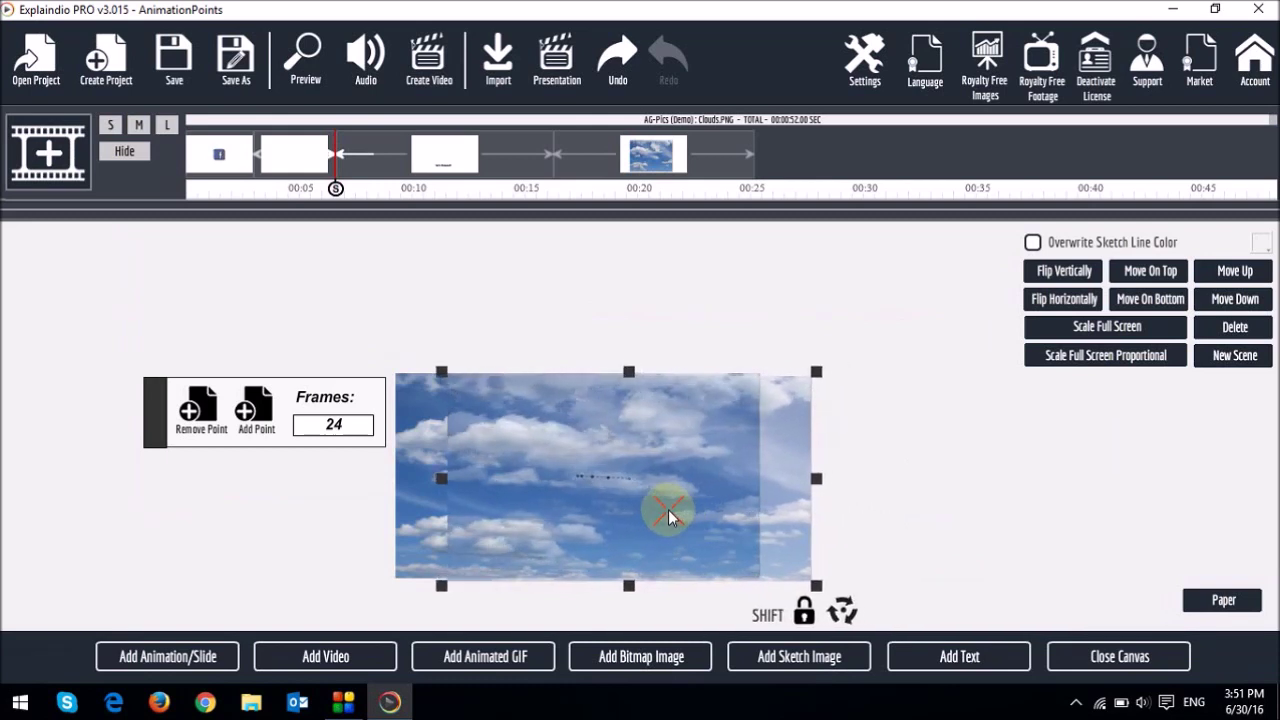
{"action": "left_click_drag", "start_coordinate": [668, 509], "coordinate": [663, 508]}
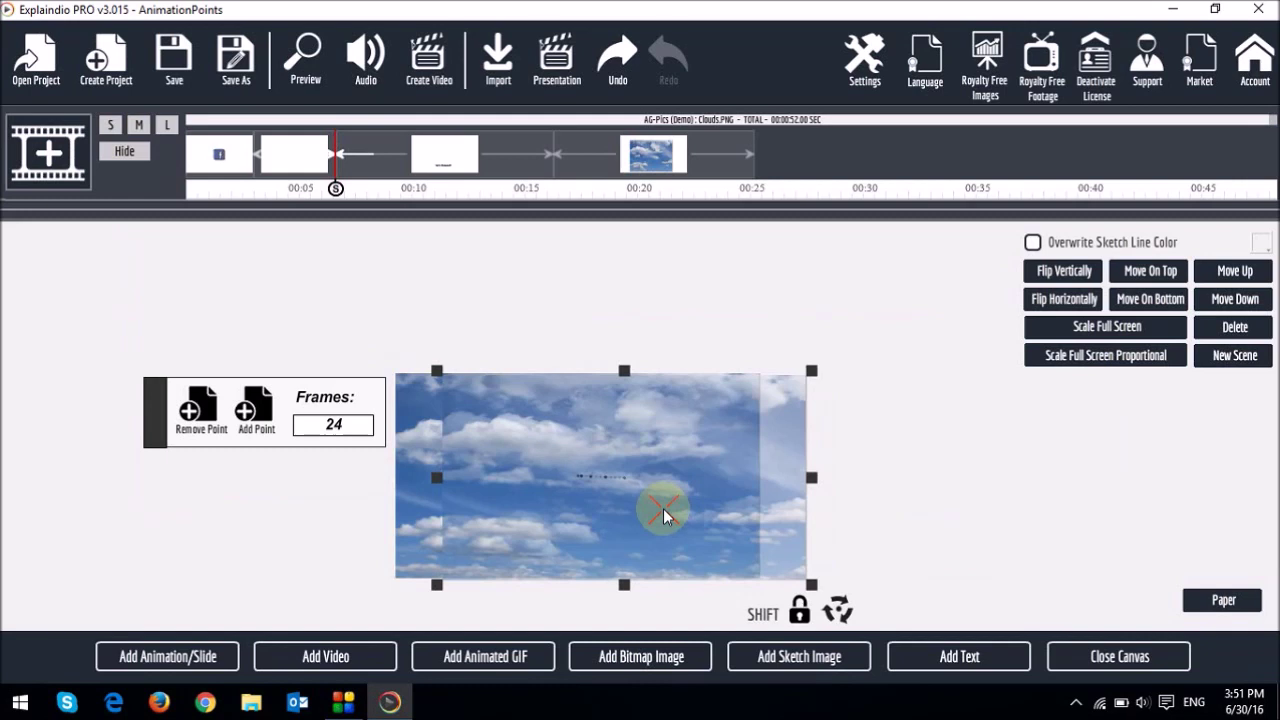
{"action": "left_click", "coordinate": [1153, 658]}
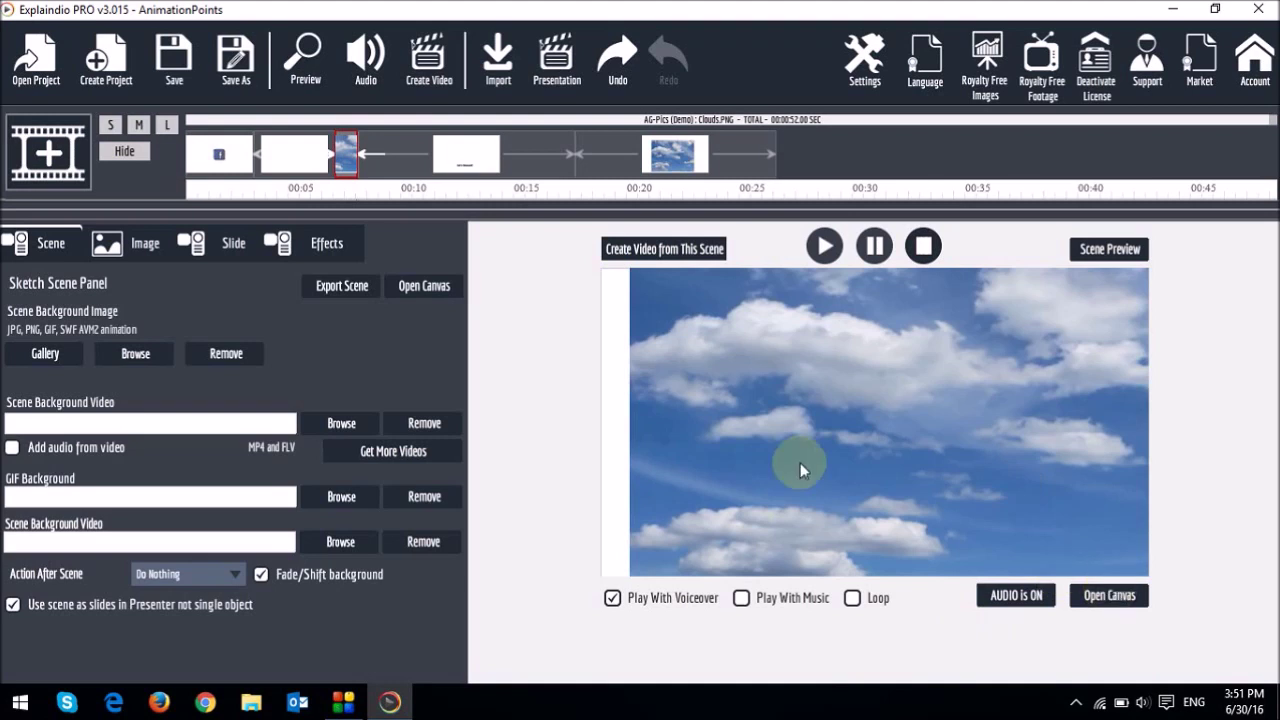
Shift the clouds' drift end point slightly further left and preview again
{"action": "left_click", "coordinate": [1109, 595]}
{"action": "left_click", "coordinate": [590, 524]}
{"action": "left_click_drag", "start_coordinate": [590, 524], "coordinate": [573, 525]}
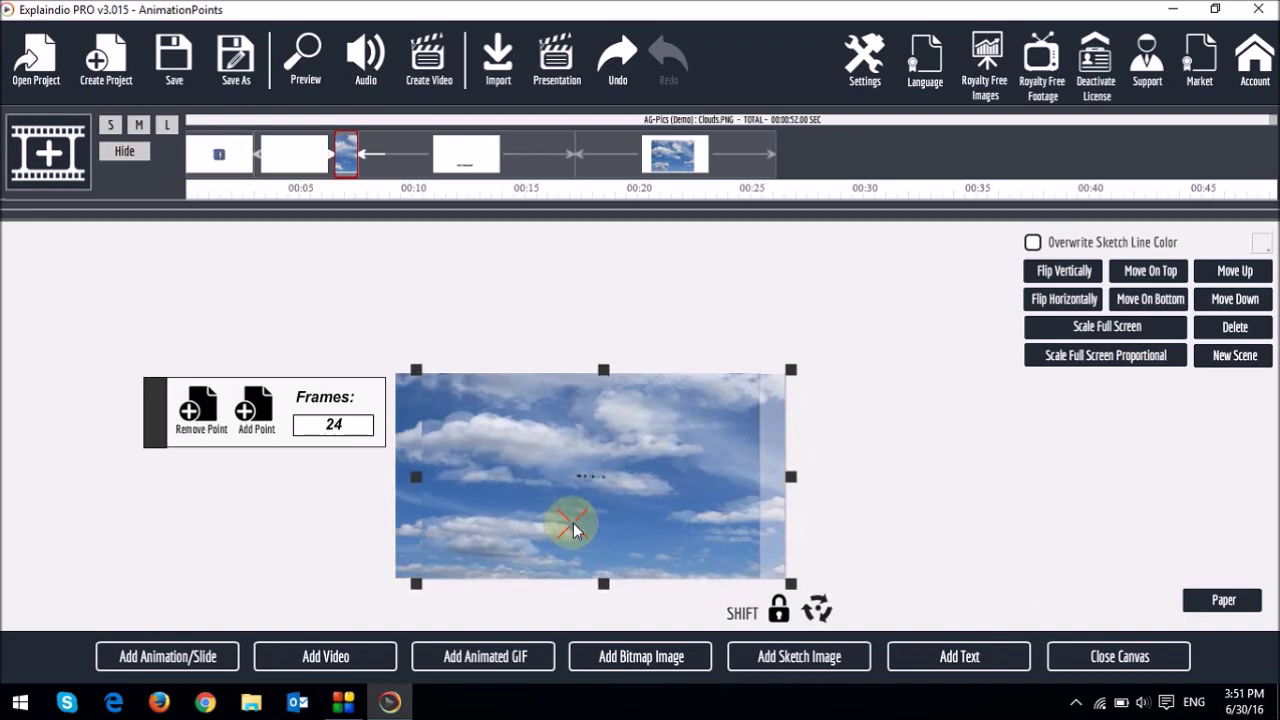
{"action": "left_click", "coordinate": [1090, 648]}
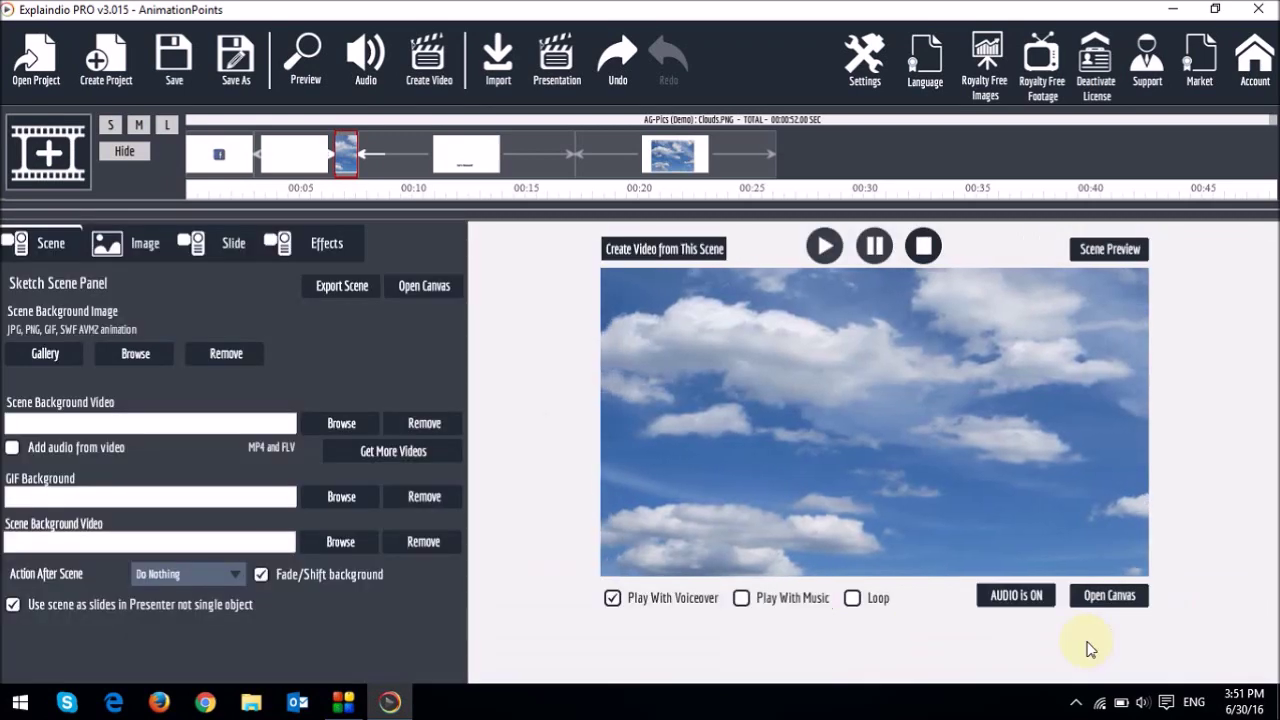
Change the clouds animation's Frames value from 24 to 200
{"action": "left_click", "coordinate": [1109, 595]}
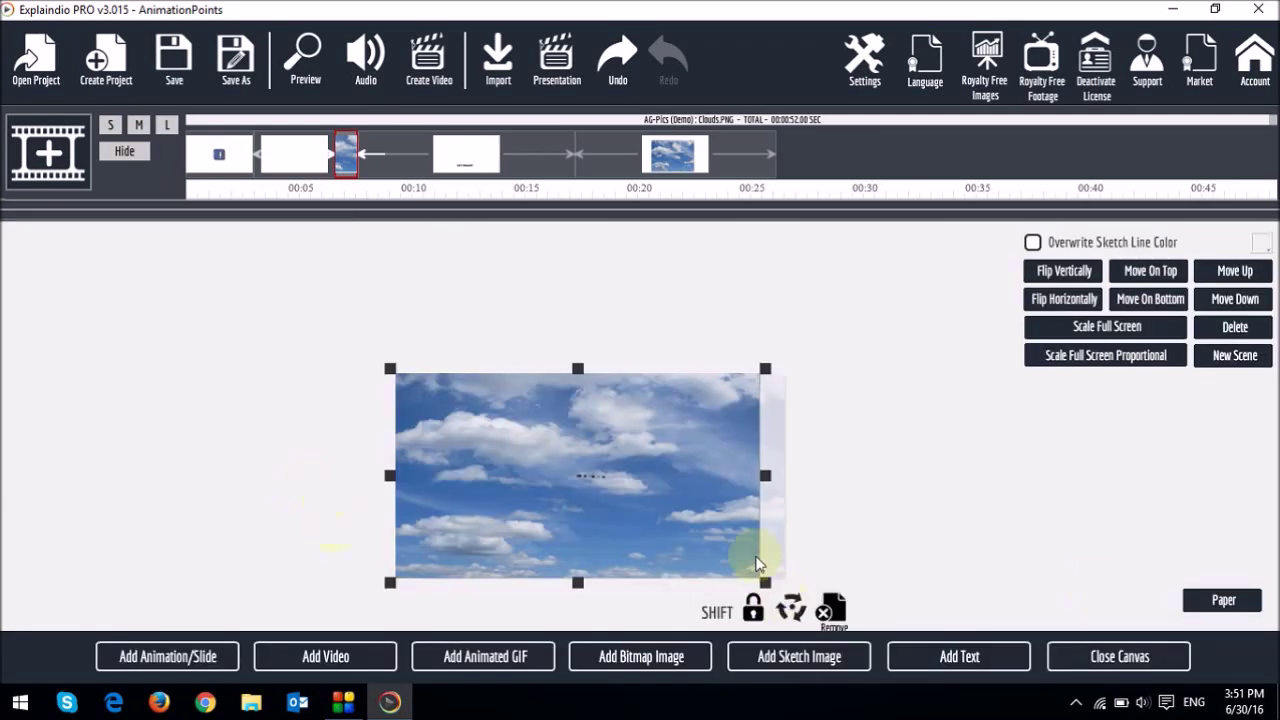
{"action": "left_click", "coordinate": [715, 512]}
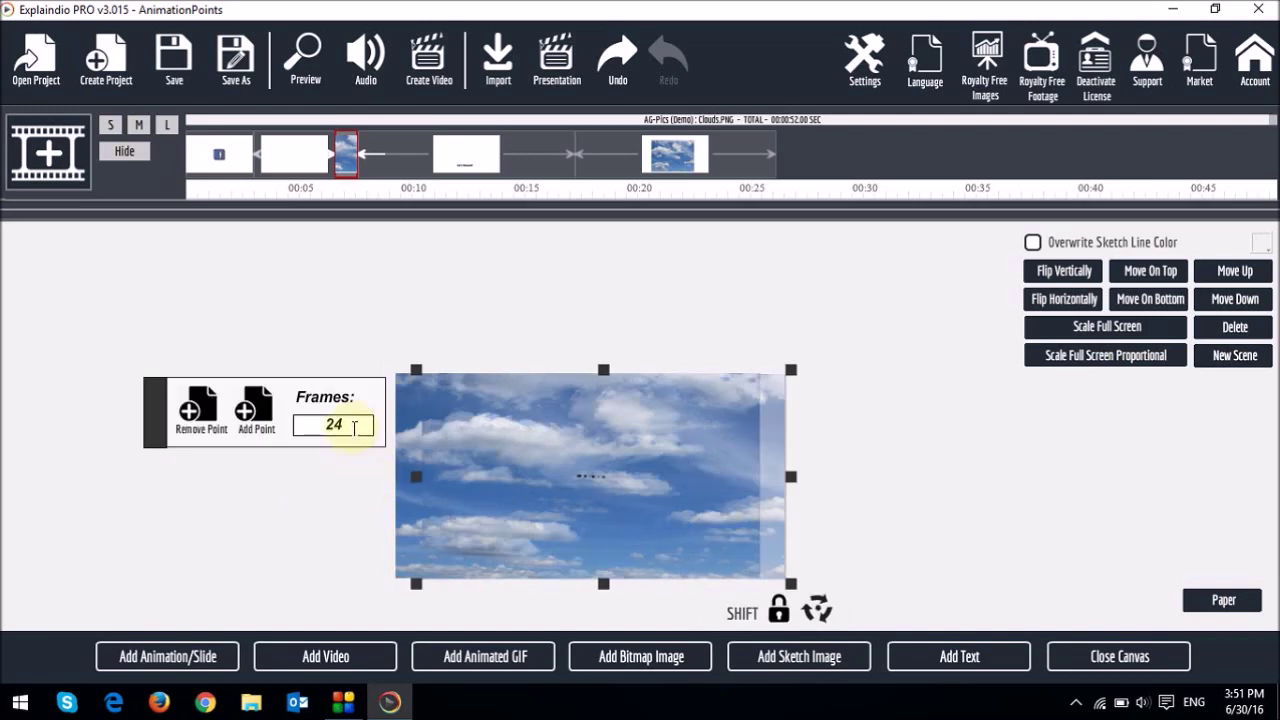
{"action": "left_click_drag", "start_coordinate": [354, 428], "coordinate": [304, 425]}
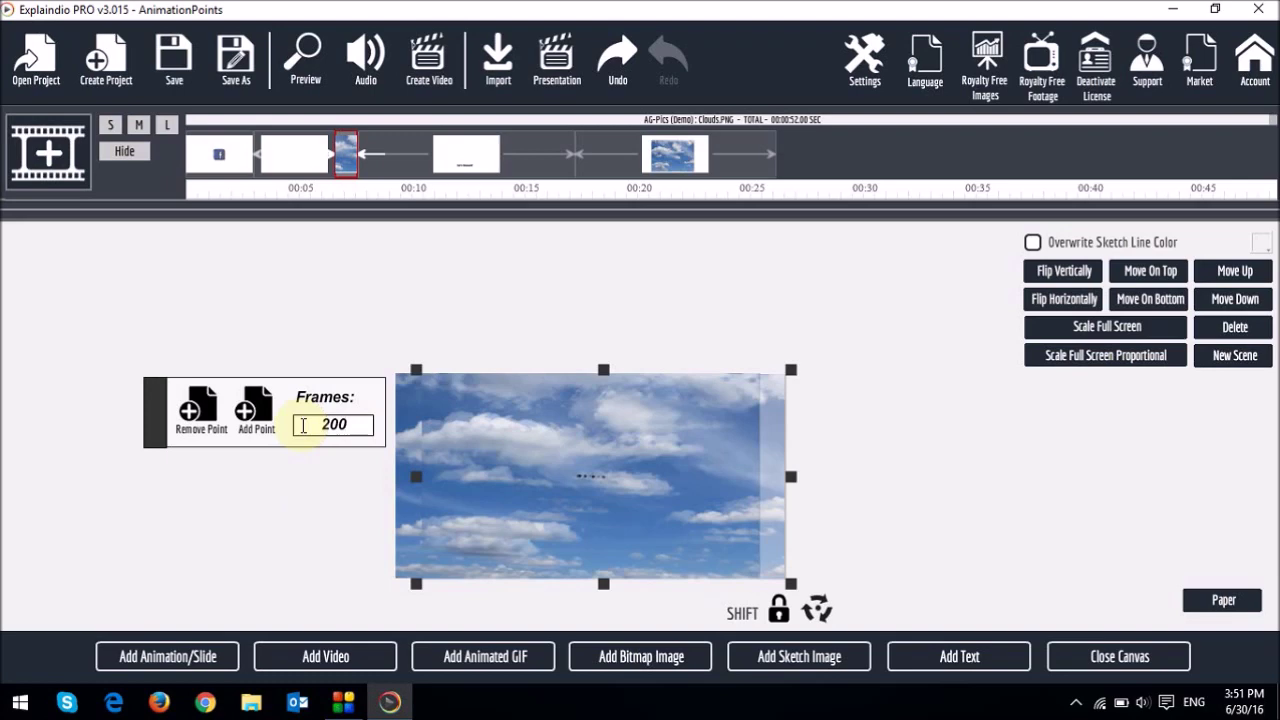
{"action": "left_click", "coordinate": [1121, 656]}
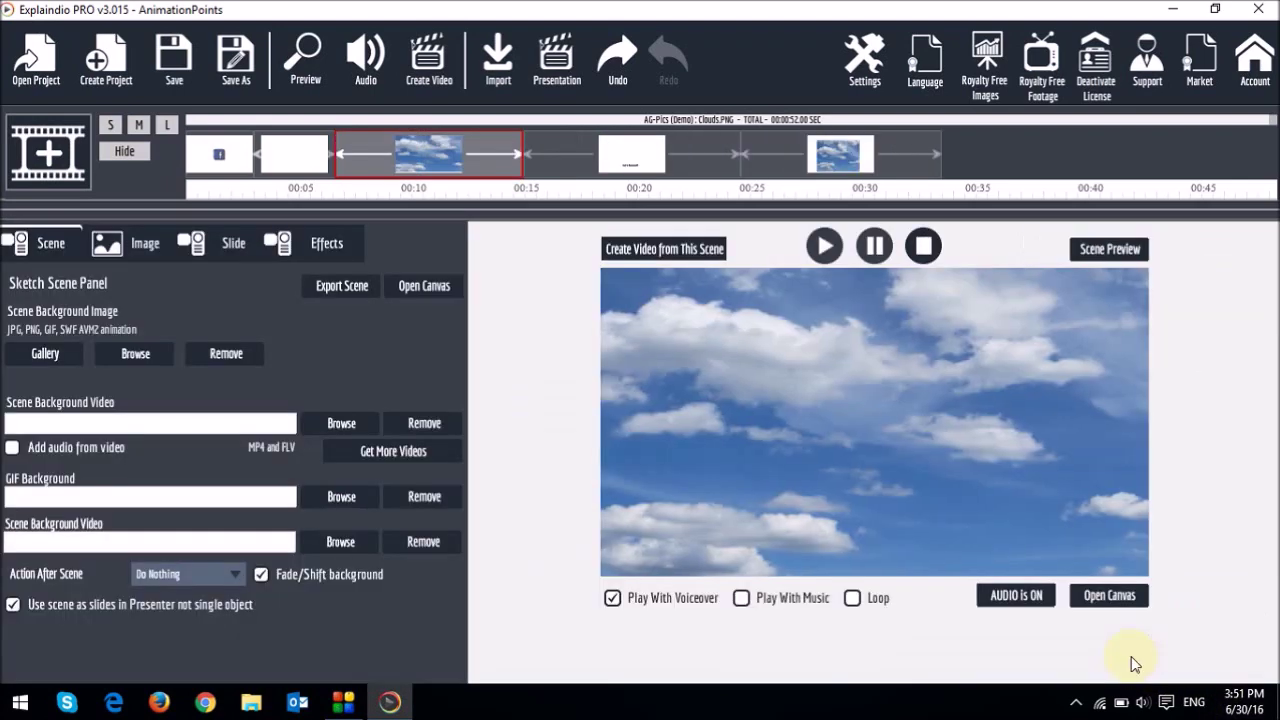
{"action": "left_click", "coordinate": [1117, 600]}
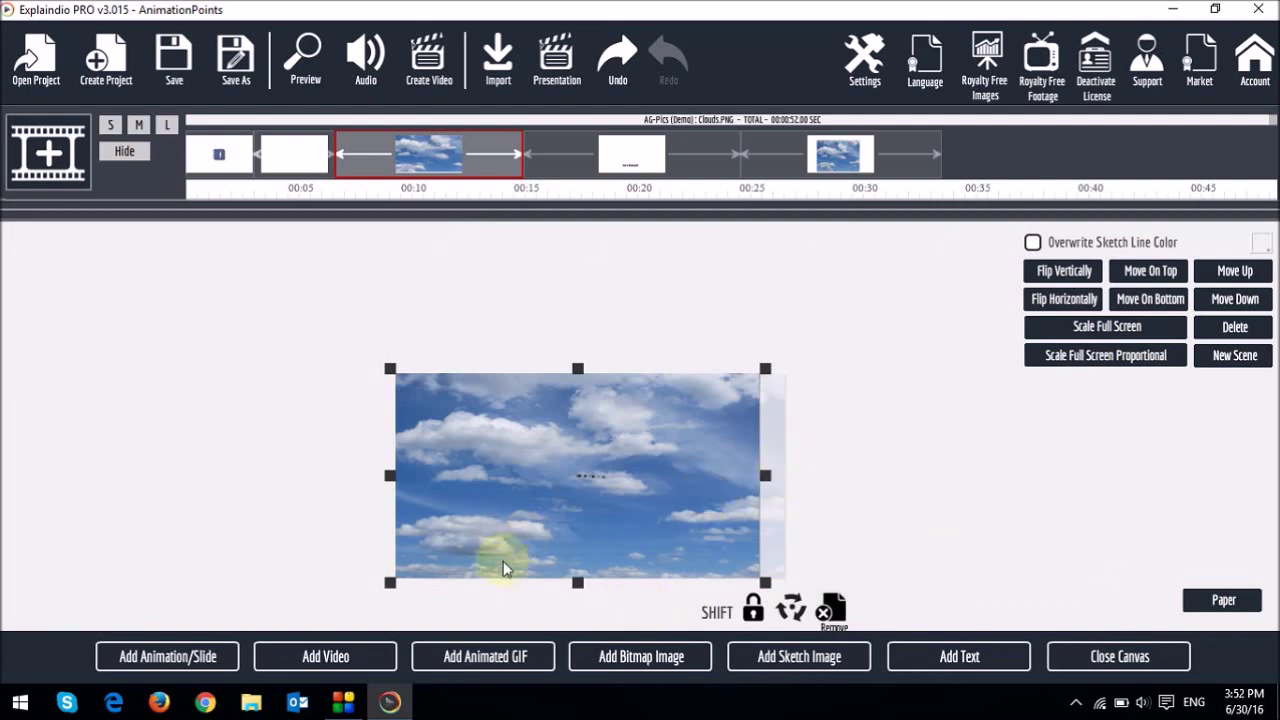
Import the eagle GIF from AG-Pics (Demo) and place it just off the sky's right edge
{"action": "left_click", "coordinate": [500, 658]}
{"action": "left_click", "coordinate": [27, 310]}
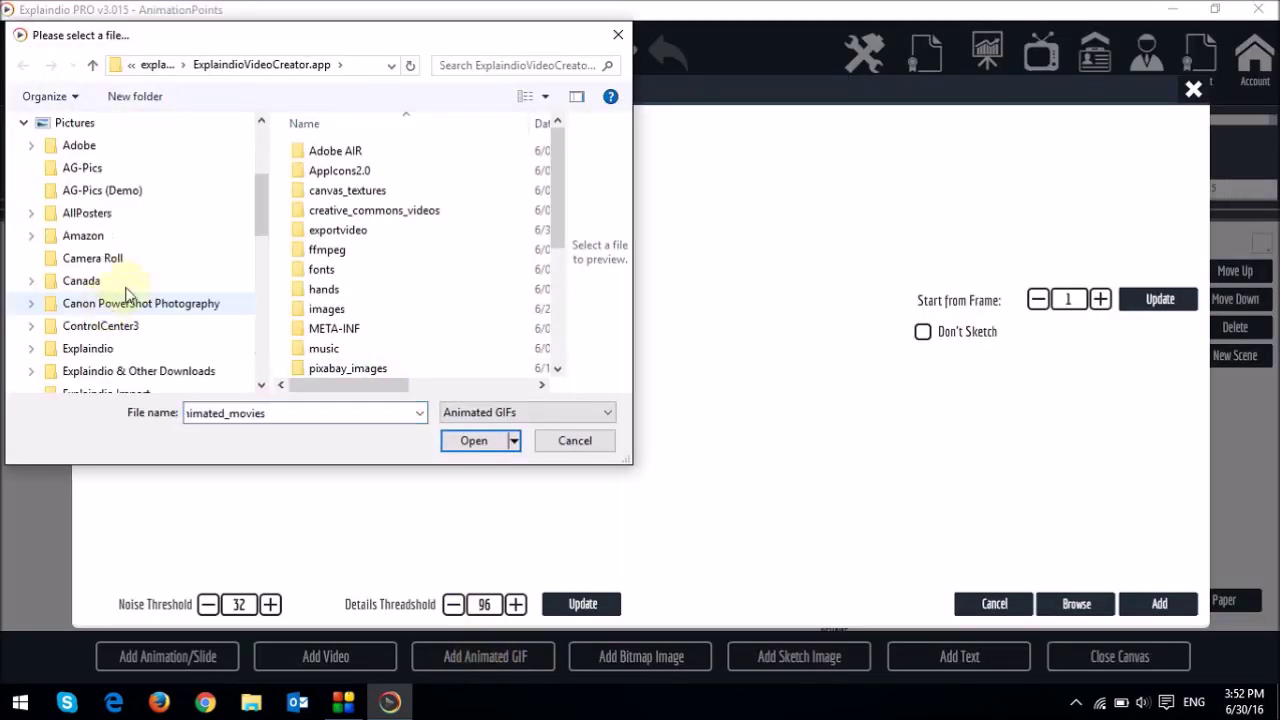
{"action": "left_click", "coordinate": [186, 192]}
{"action": "double_click", "coordinate": [343, 190]}
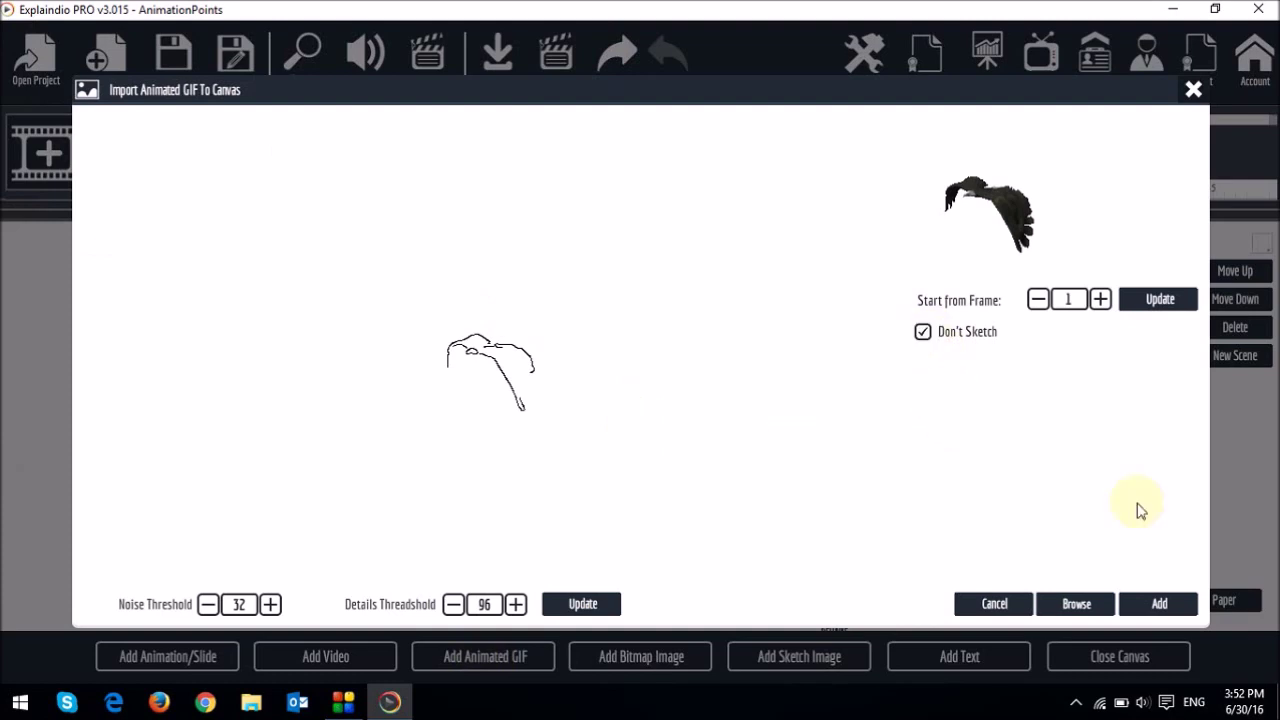
{"action": "left_click", "coordinate": [1160, 603]}
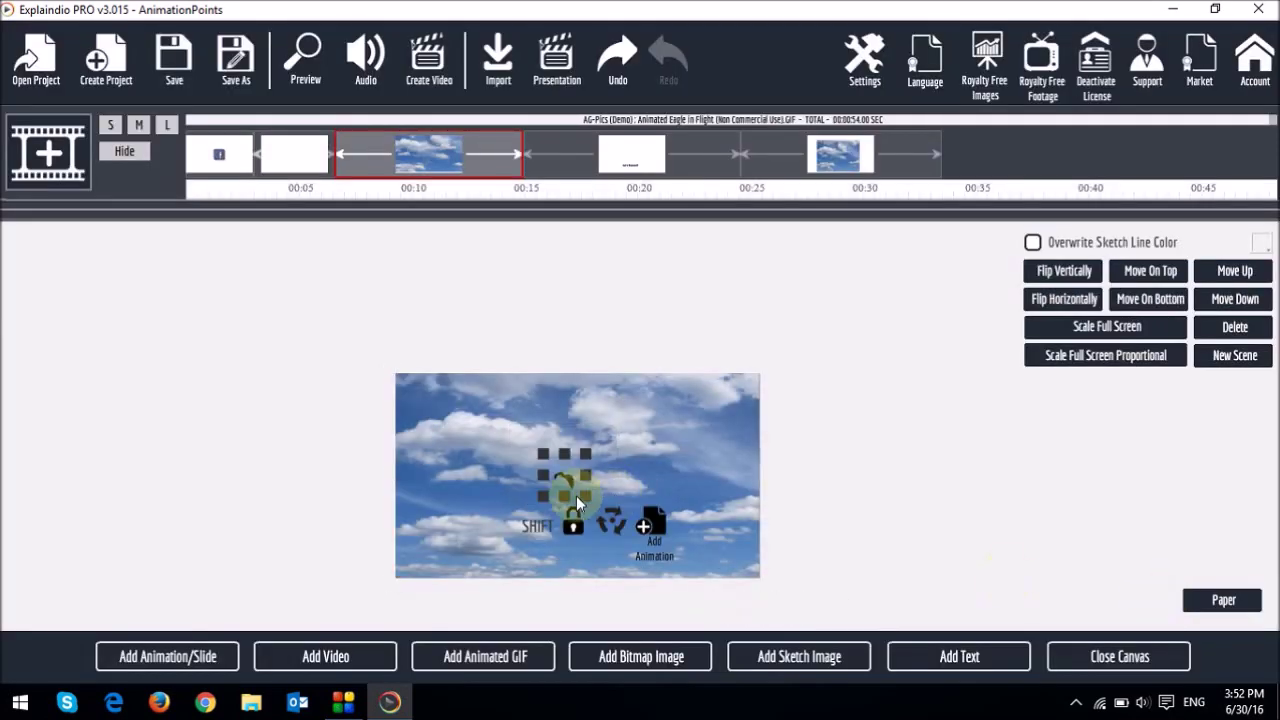
{"action": "left_click_drag", "start_coordinate": [568, 483], "coordinate": [843, 518]}
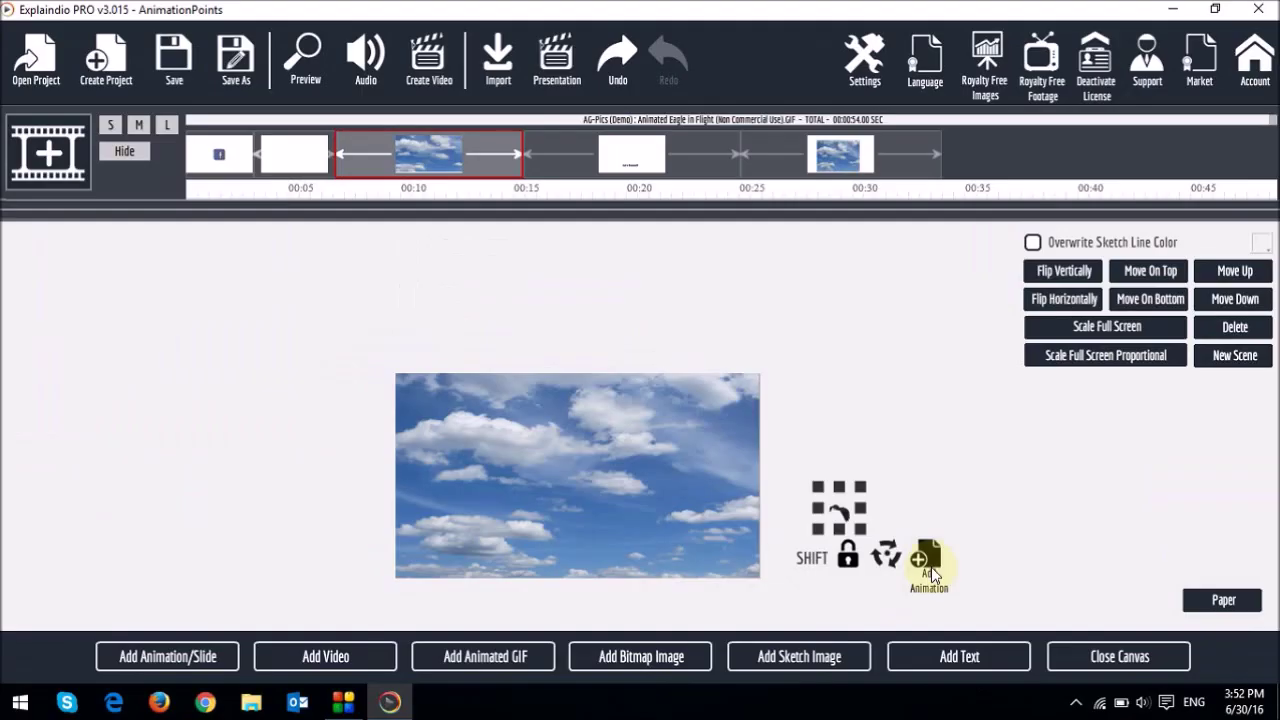
{"action": "left_click", "coordinate": [640, 416]}
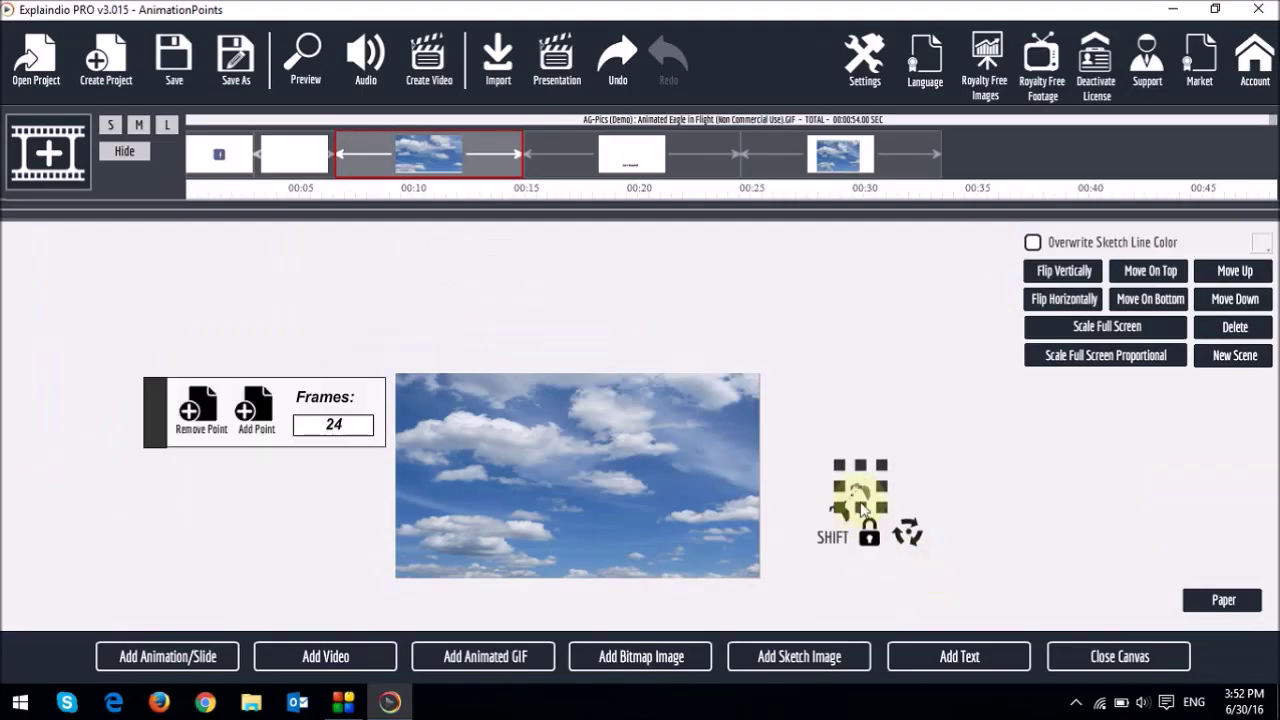
Add the eagle's first path points heading left across the sky, enlarging the eagle at the third
{"action": "left_click_drag", "start_coordinate": [861, 508], "coordinate": [717, 472]}
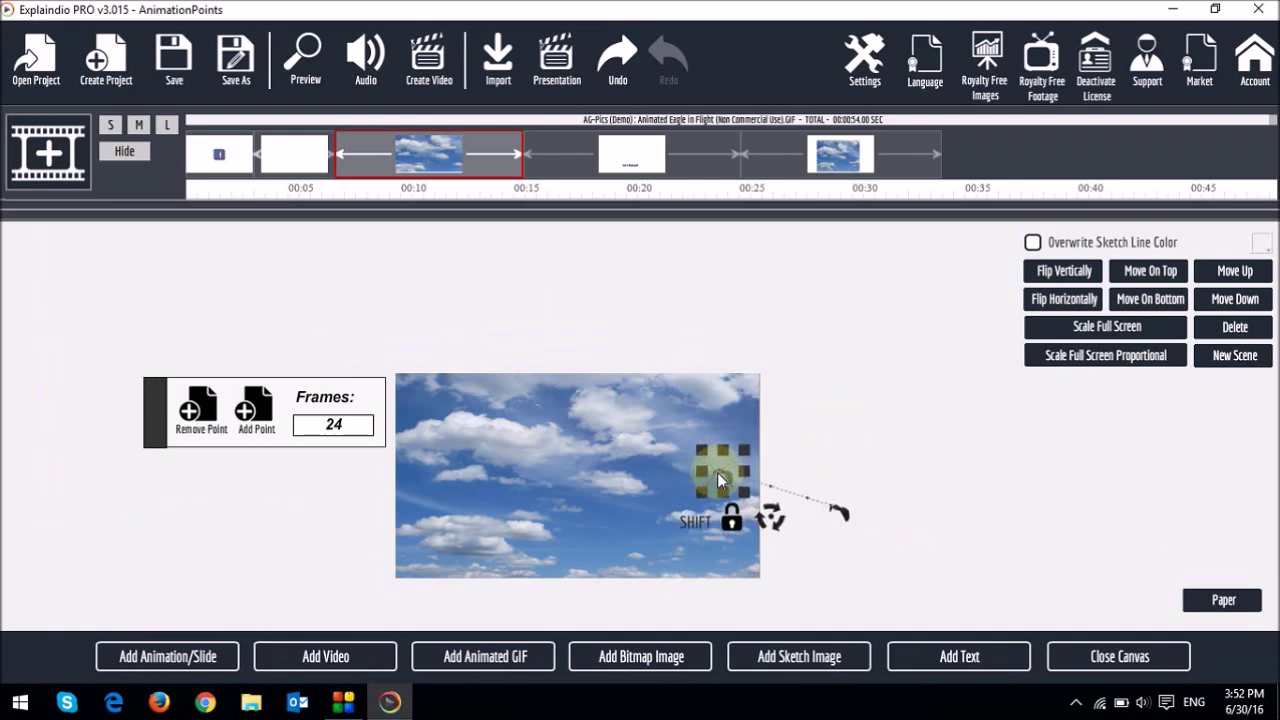
{"action": "left_click", "coordinate": [258, 412]}
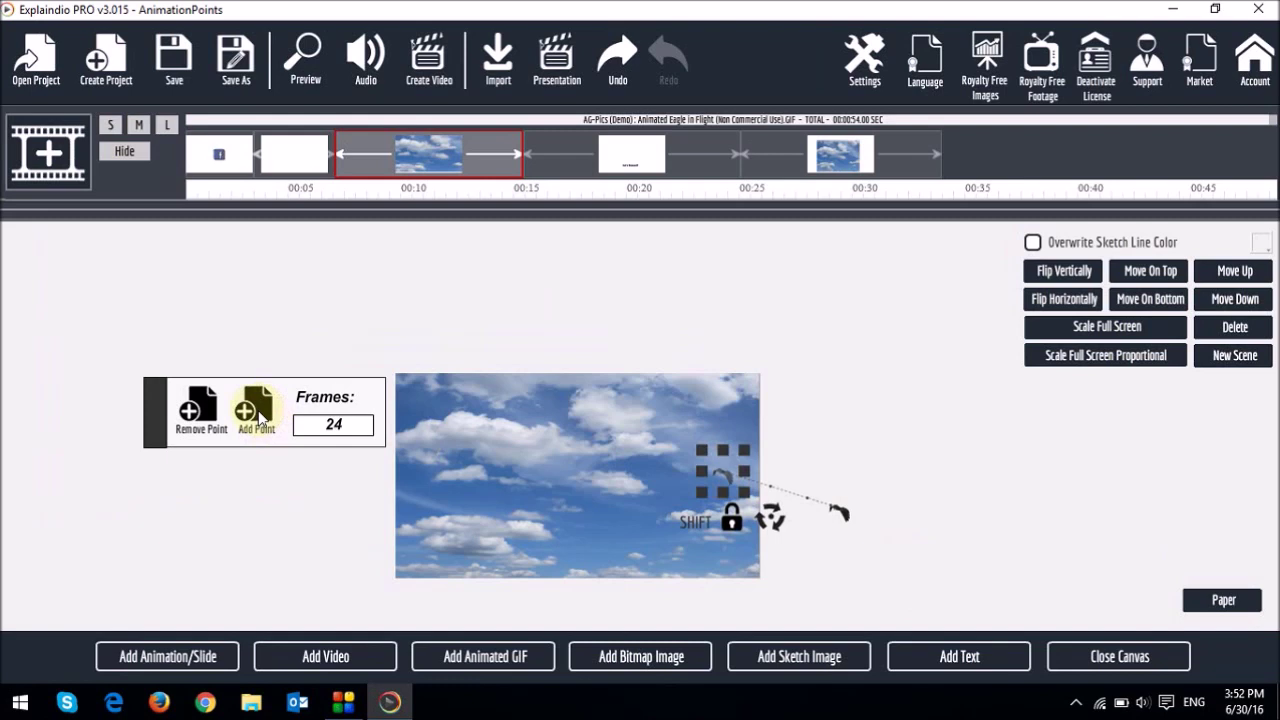
{"action": "left_click_drag", "start_coordinate": [734, 480], "coordinate": [587, 436]}
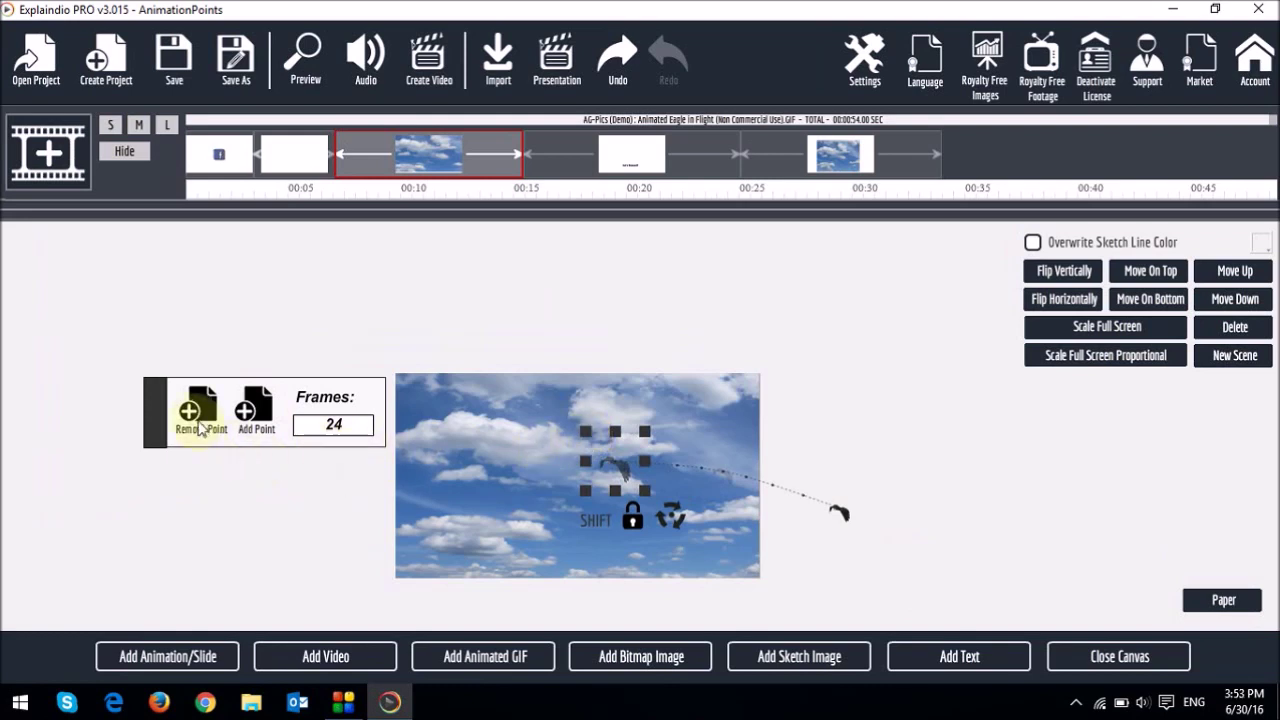
{"action": "left_click", "coordinate": [254, 408]}
{"action": "left_click_drag", "start_coordinate": [609, 497], "coordinate": [517, 487]}
{"action": "left_click_drag", "start_coordinate": [501, 440], "coordinate": [490, 432]}
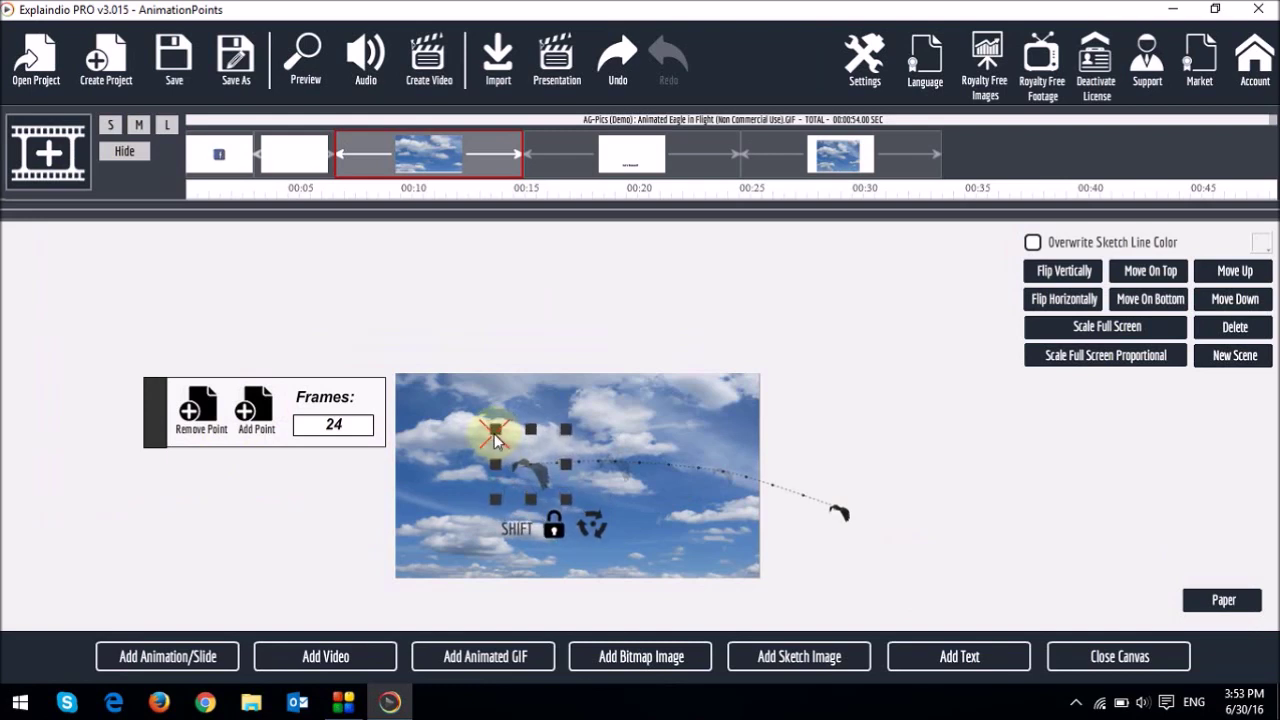
Add two more path points ending past the sky's left edge, then finish and close the editor
{"action": "left_click", "coordinate": [254, 407]}
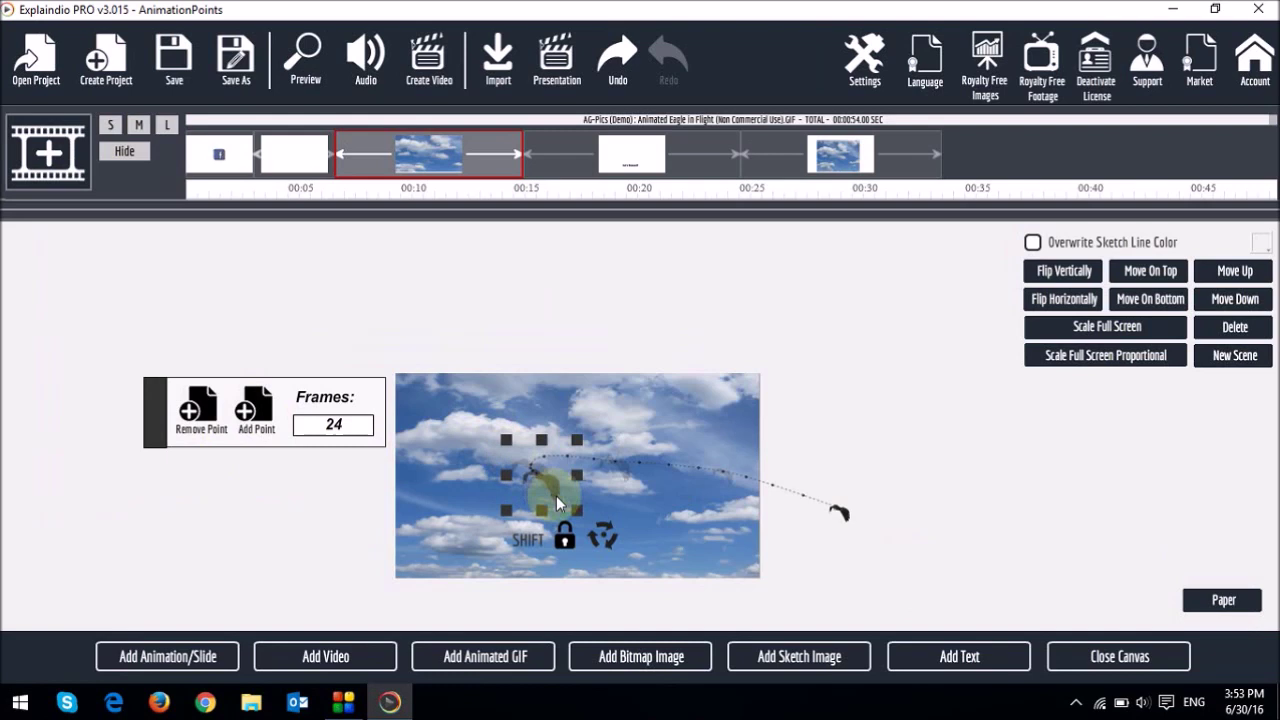
{"action": "left_click_drag", "start_coordinate": [556, 495], "coordinate": [399, 445]}
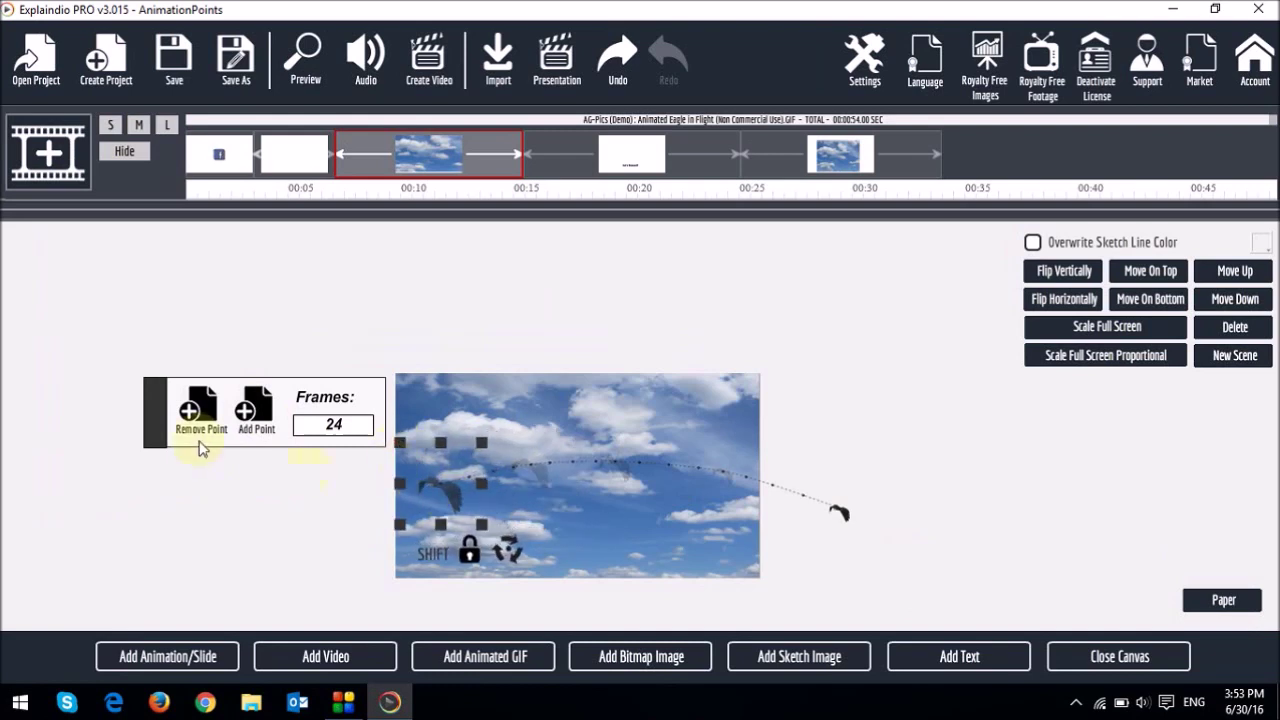
{"action": "left_click", "coordinate": [256, 410]}
{"action": "left_click_drag", "start_coordinate": [455, 512], "coordinate": [365, 543]}
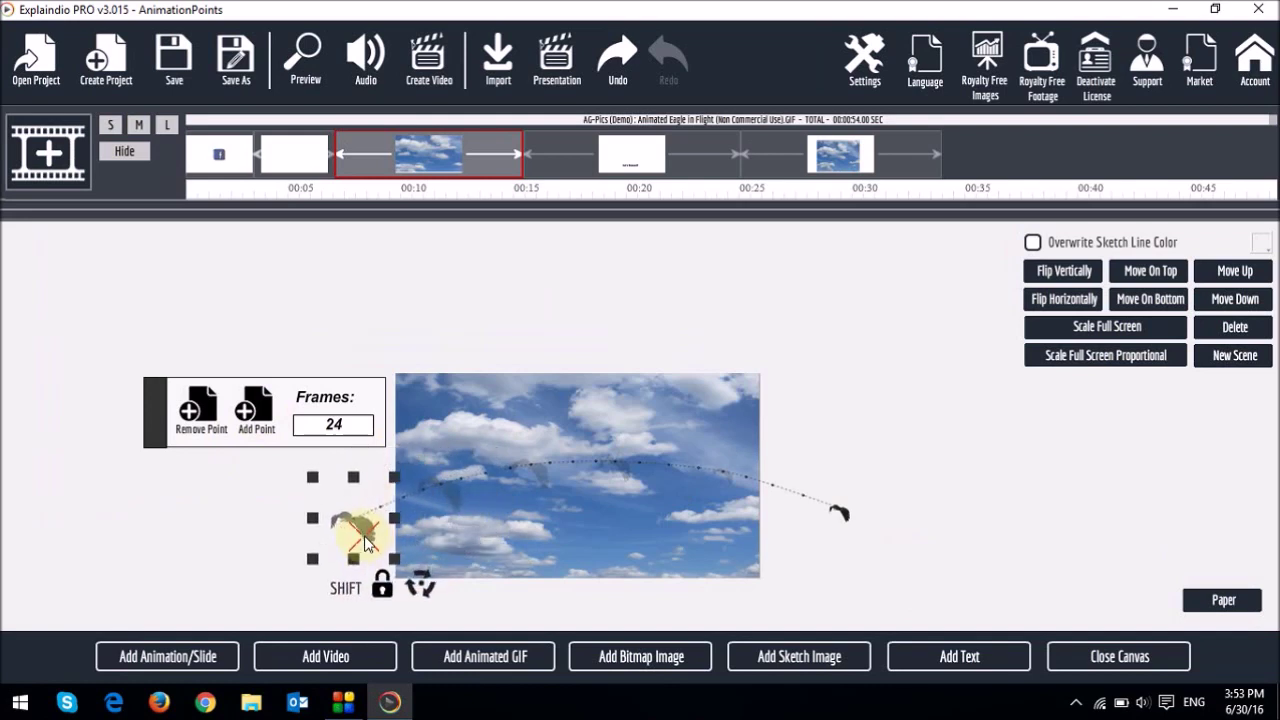
{"action": "left_click", "coordinate": [838, 513]}
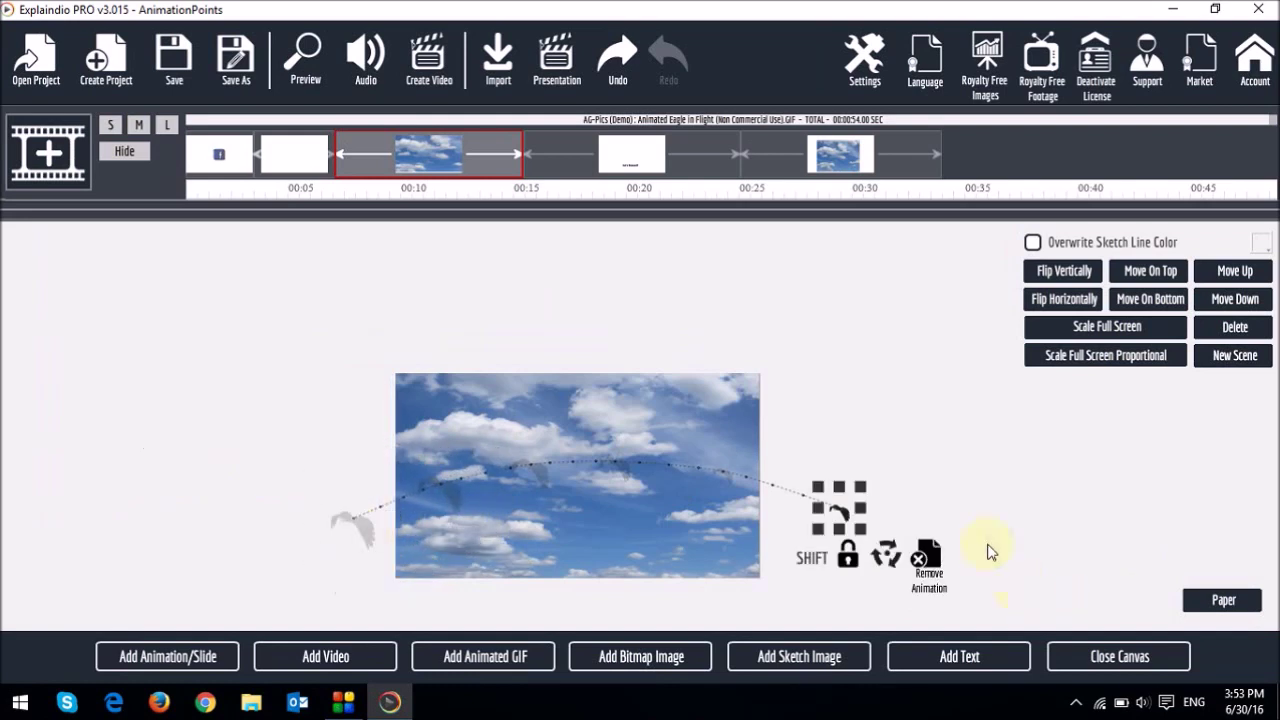
{"action": "left_click", "coordinate": [1120, 656]}
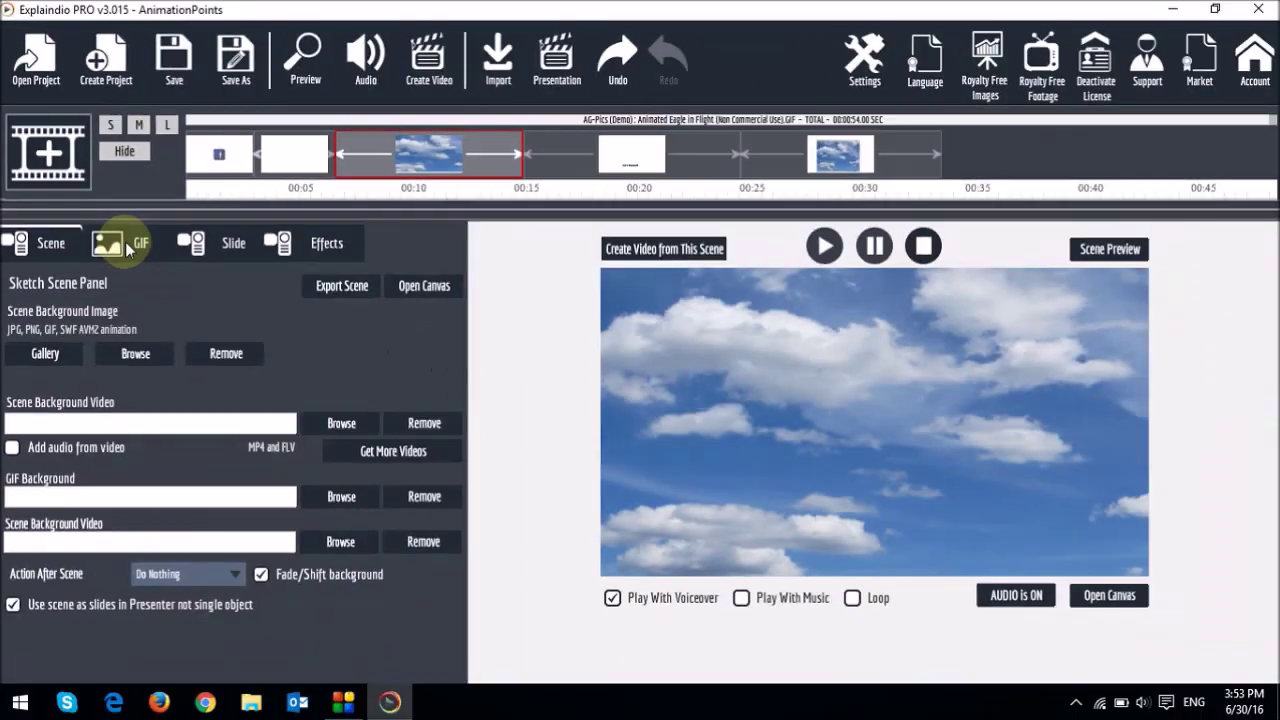
Turn on Loop GIF for the eagle and play the clouds scene in a large preview
{"action": "left_click", "coordinate": [252, 363]}
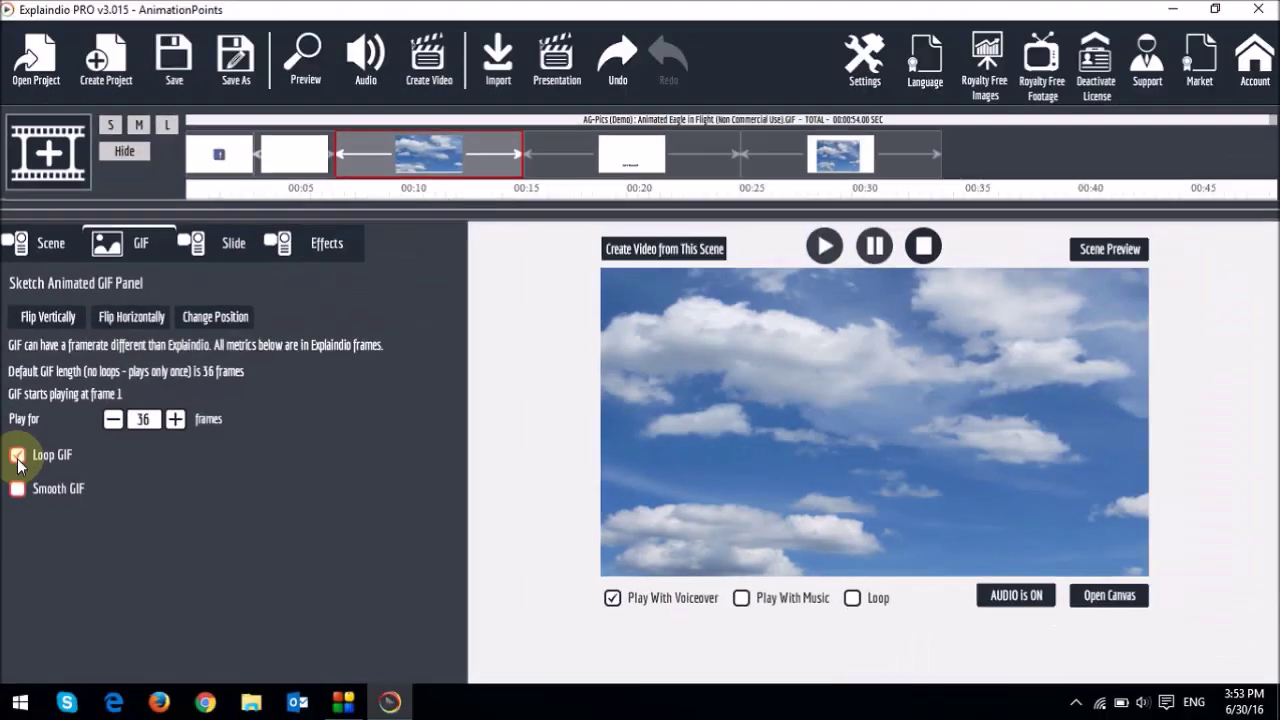
{"action": "left_click", "coordinate": [1105, 250]}
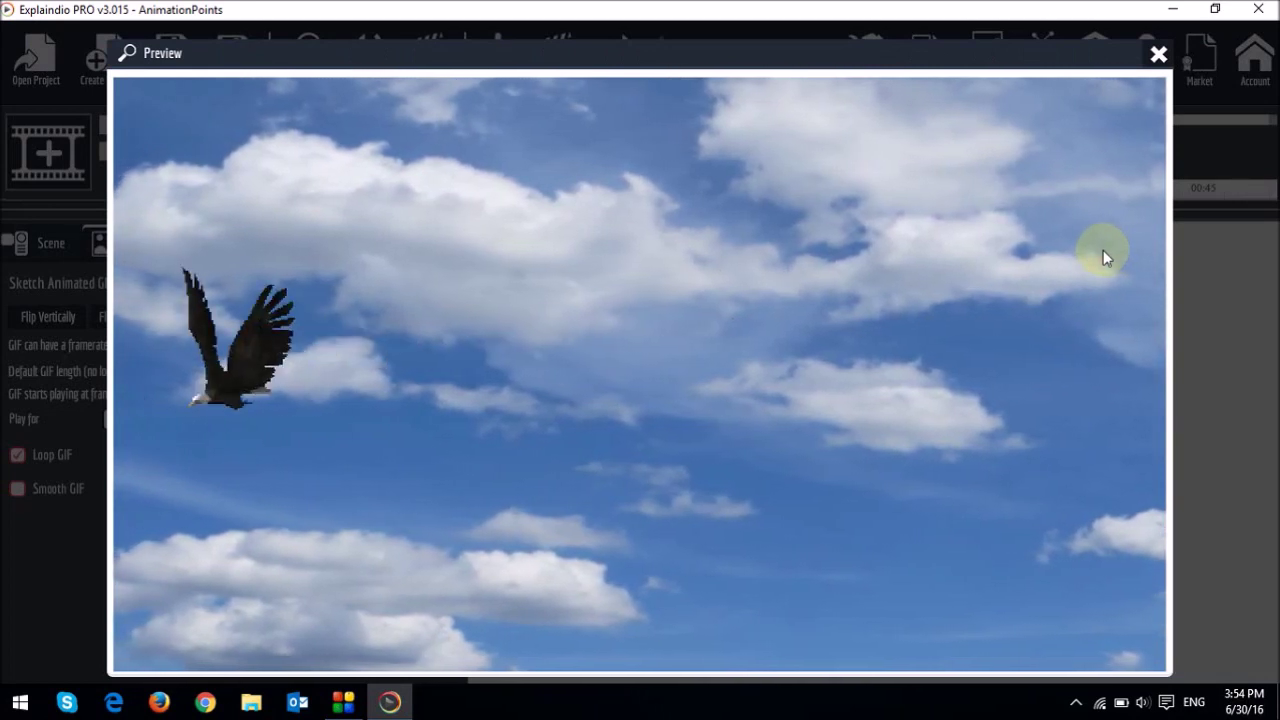
Recheck the eagle's path in the canvas, then preview the looping eagle scene again and close it
{"action": "left_click", "coordinate": [1158, 54]}
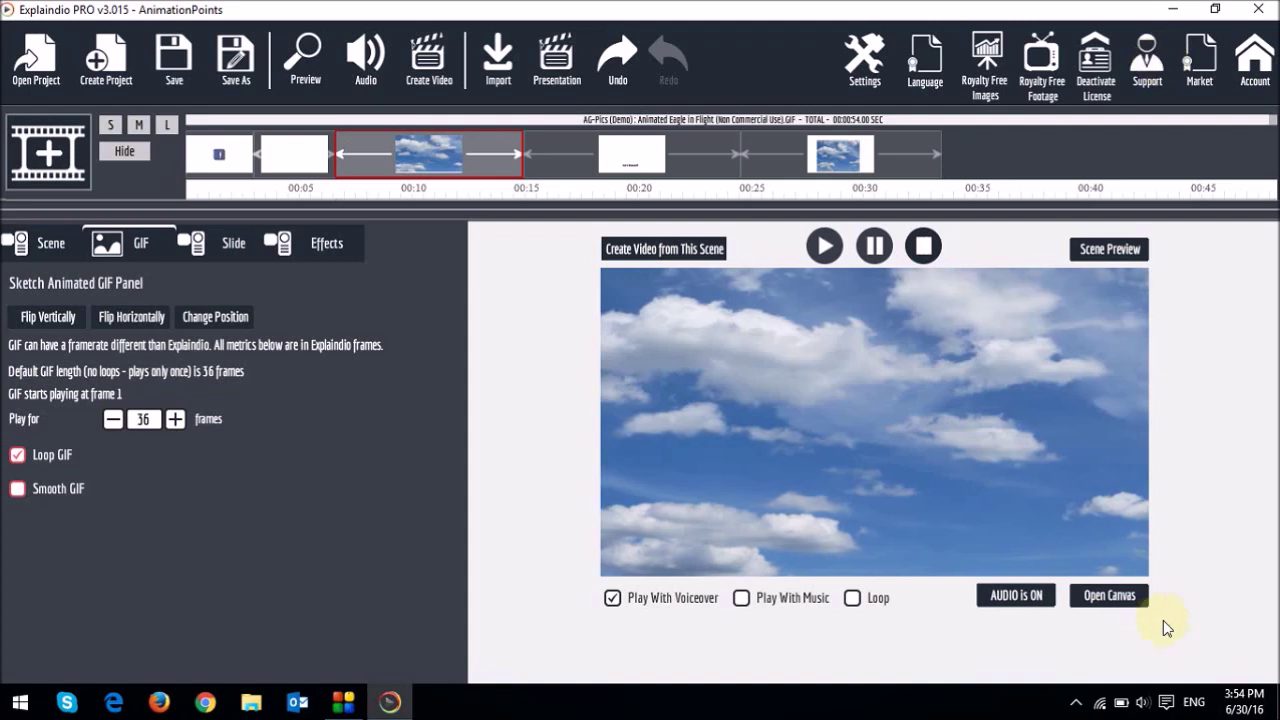
{"action": "left_click", "coordinate": [1110, 596]}
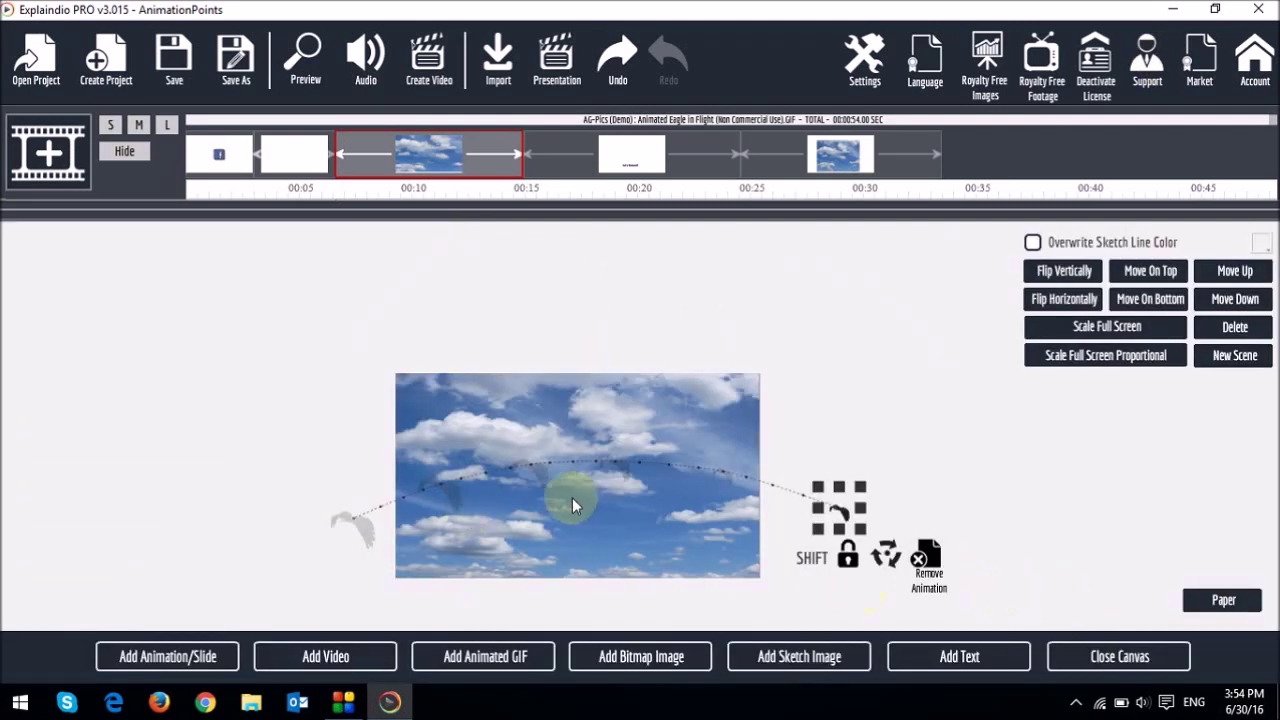
{"action": "left_click", "coordinate": [1133, 666]}
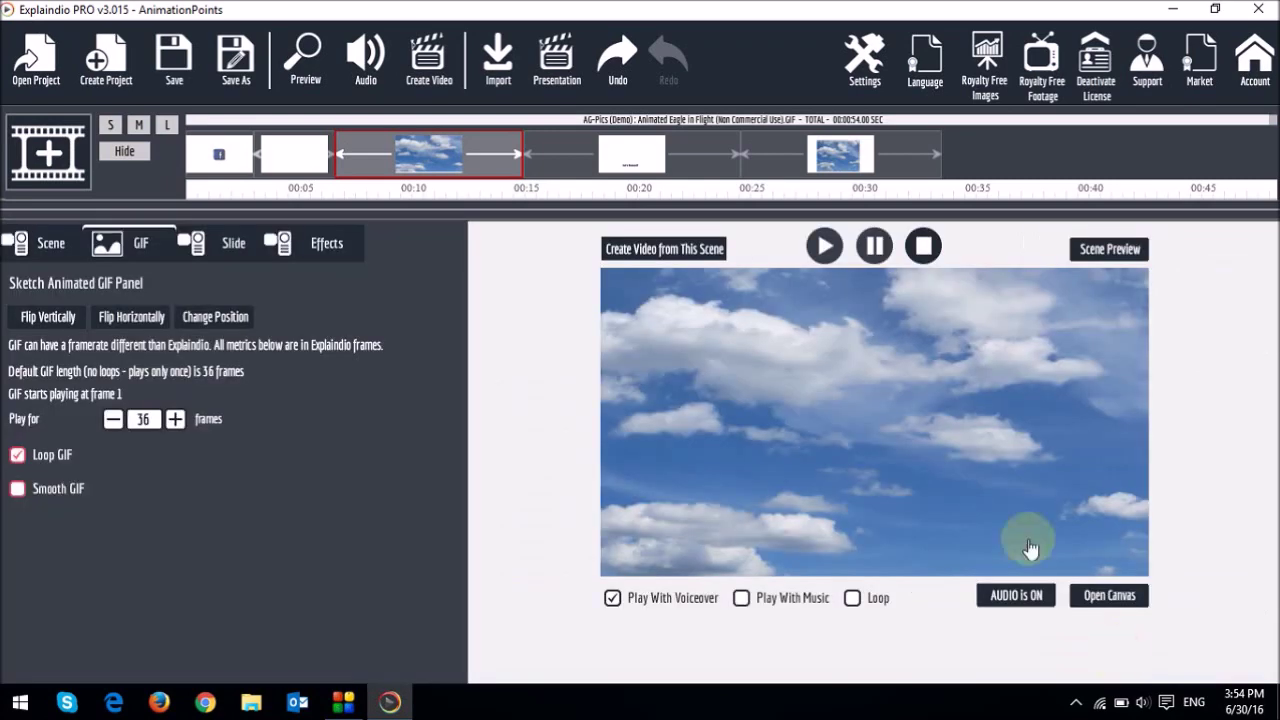
{"action": "left_click", "coordinate": [1111, 249]}
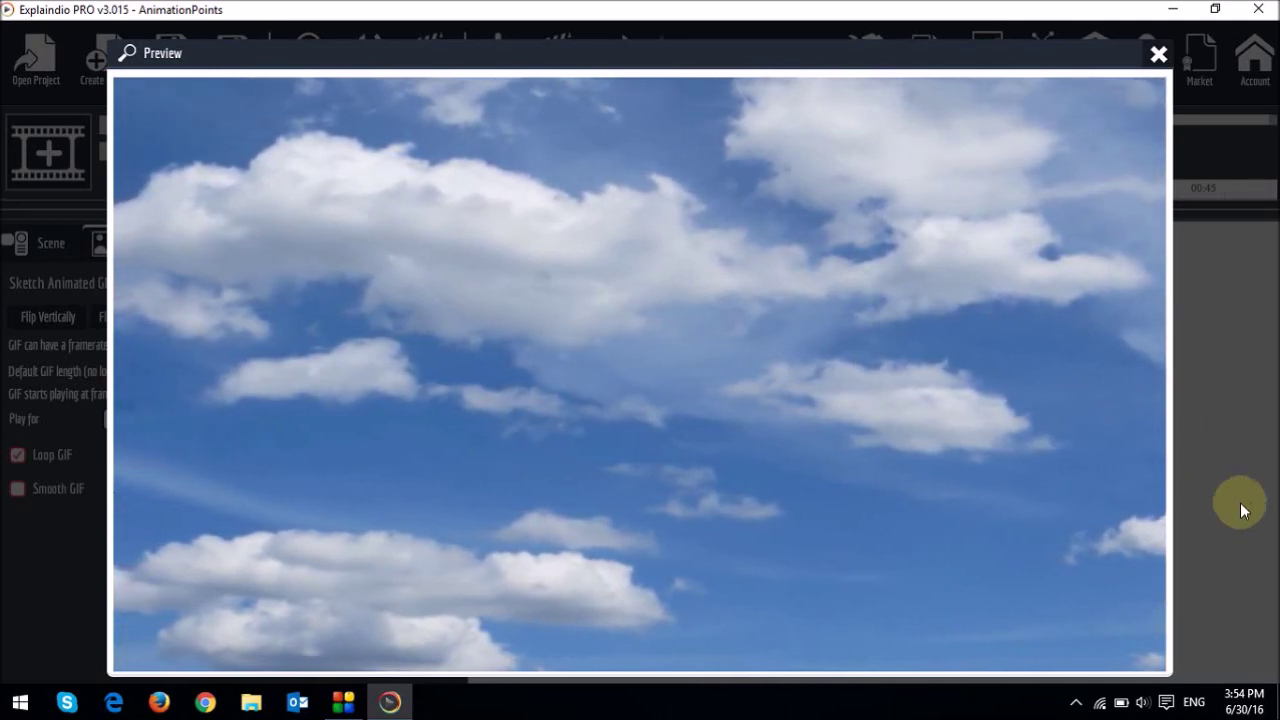
{"action": "left_click", "coordinate": [1158, 54]}
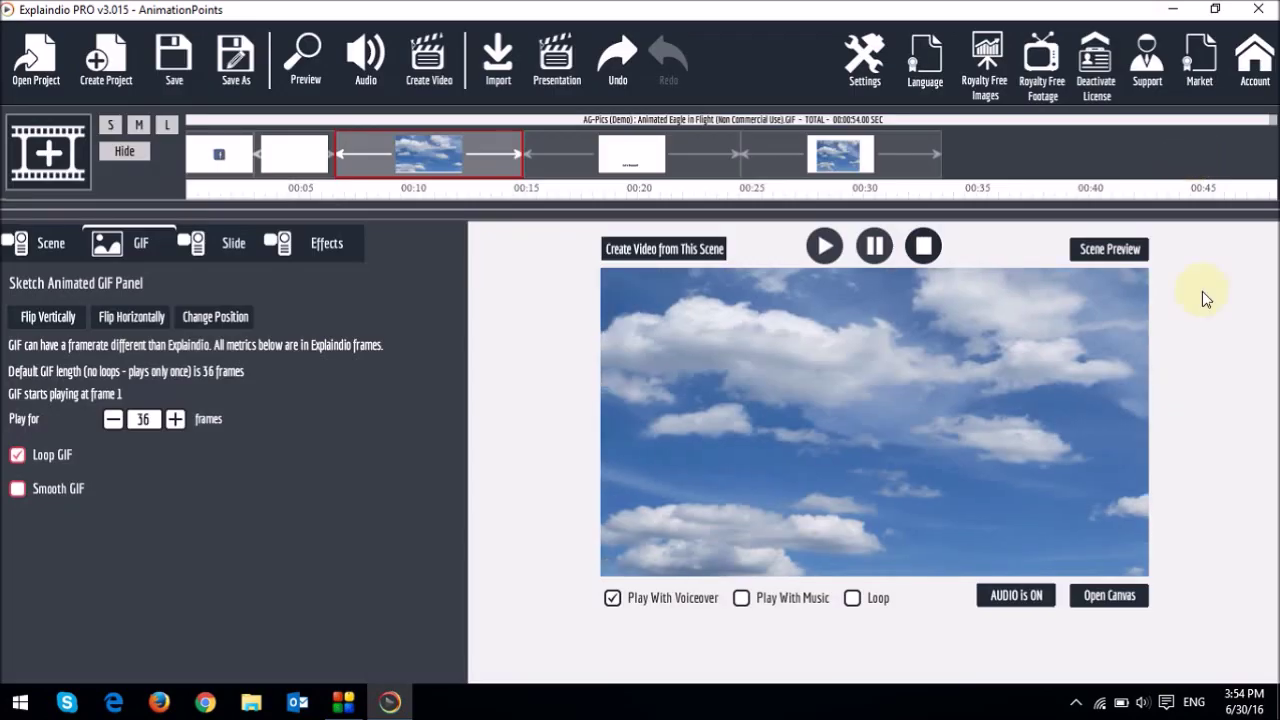